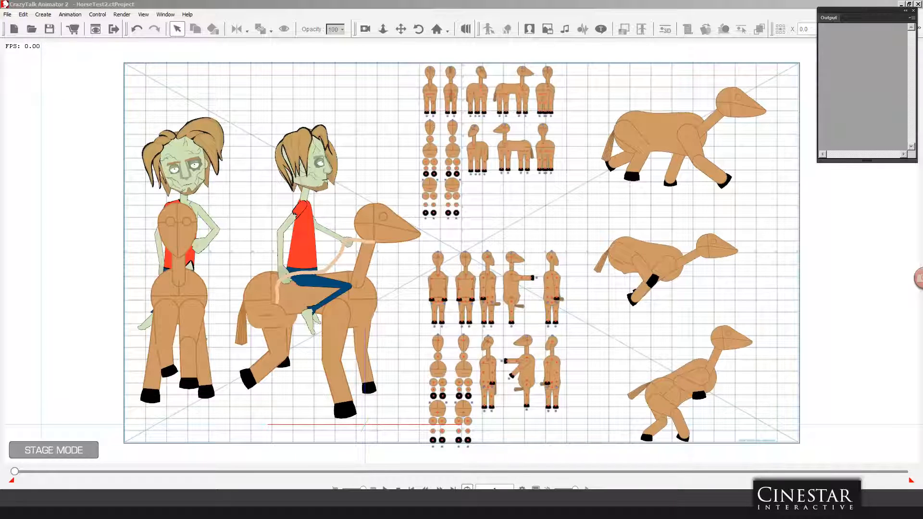
# Step: Switch to Flash Professional and view the upper part of the horse.fla template at 100% zoom
pyautogui.moveTo(922, 19); pyautogui.dragTo(472, 25)
pyautogui.doubleClick(472, 25)
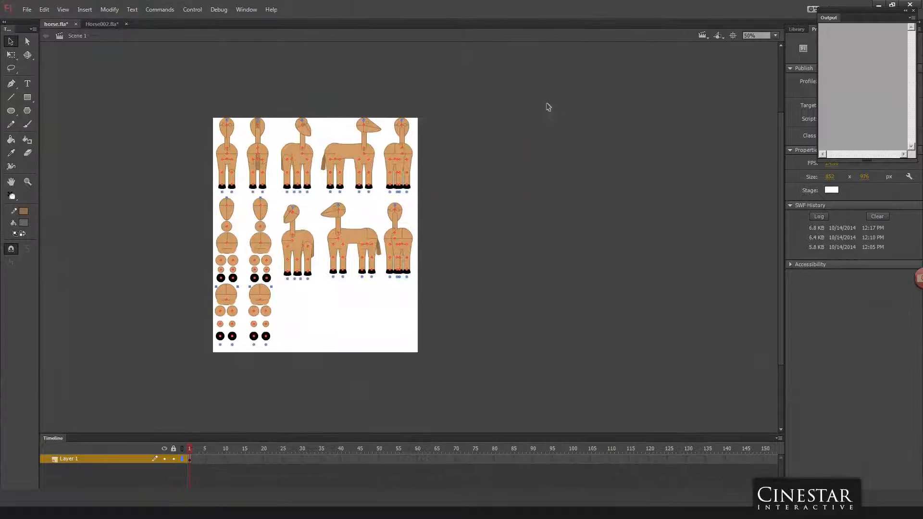
pyautogui.hotkey('ctrl', '1')
pyautogui.hotkey('ctrl', '=')
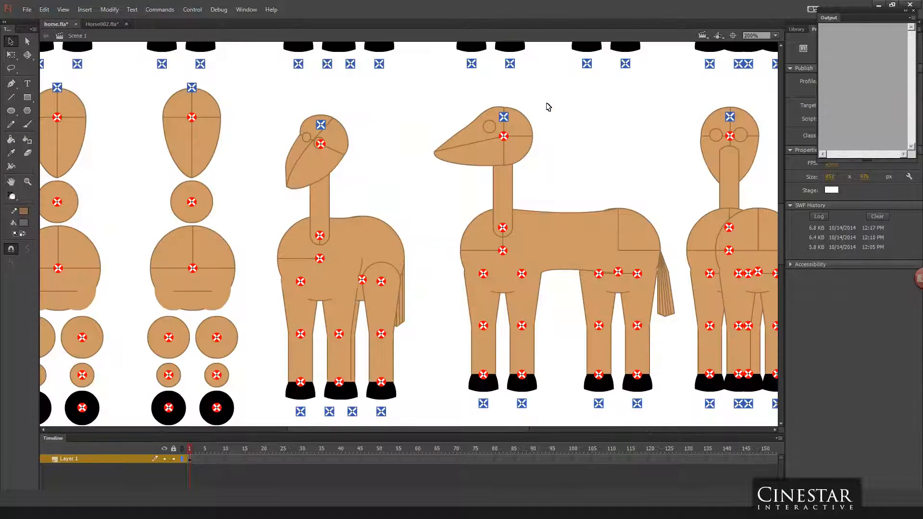
pyautogui.hotkey('ctrl', '-')
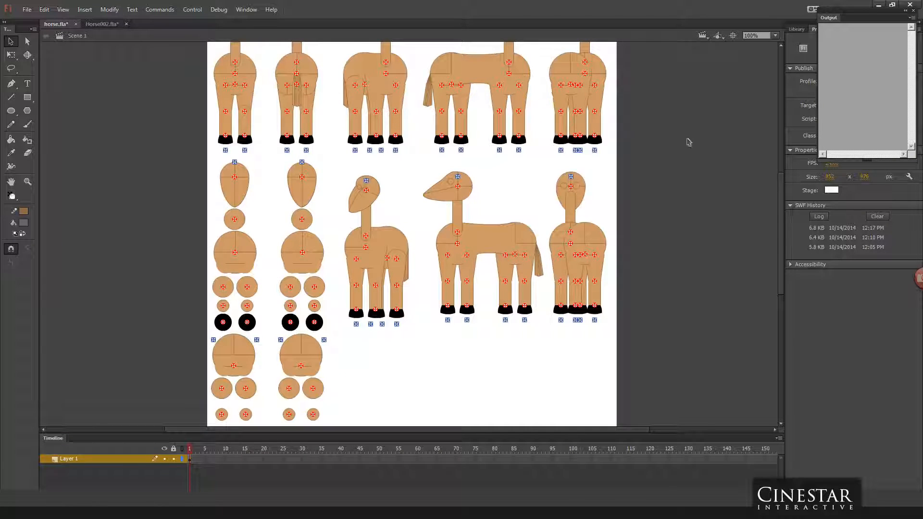
pyautogui.scroll(3, 688, 142)
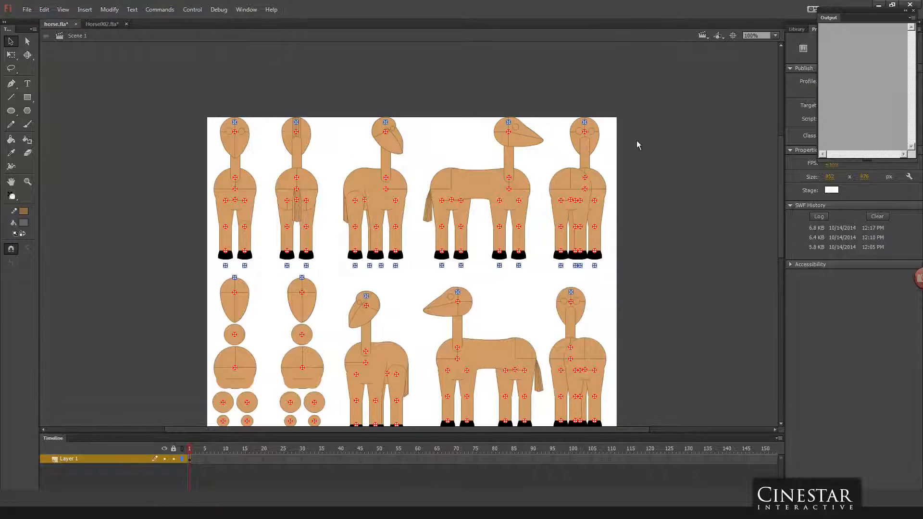
# Step: Inspect the body and leg parts of the front-view horse, move its torso off the stage and undo the move
pyautogui.click(252, 187)
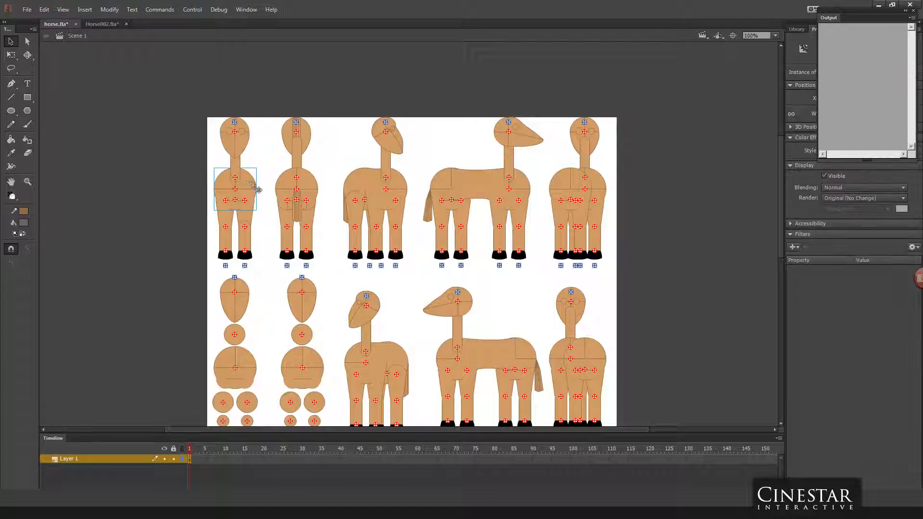
pyautogui.click(233, 225)
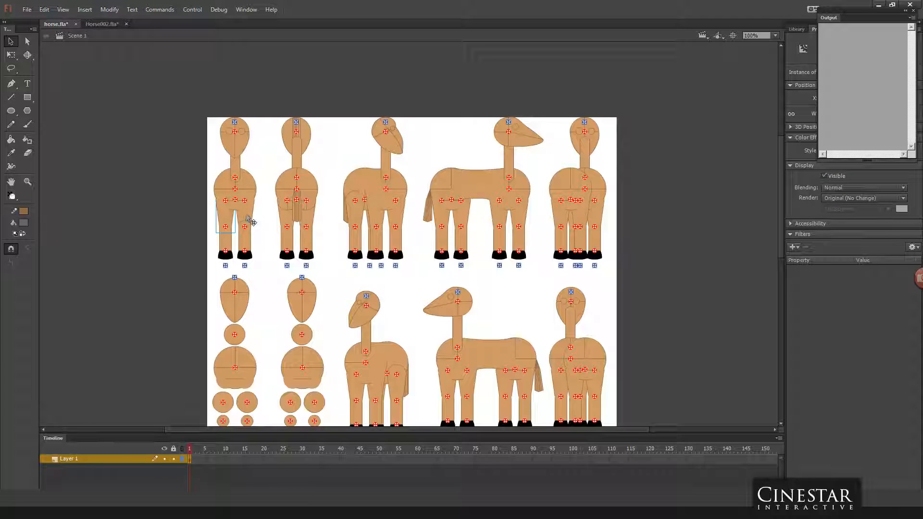
pyautogui.click(246, 242)
pyautogui.click(244, 254)
pyautogui.moveTo(249, 189); pyautogui.dragTo(202, 188)
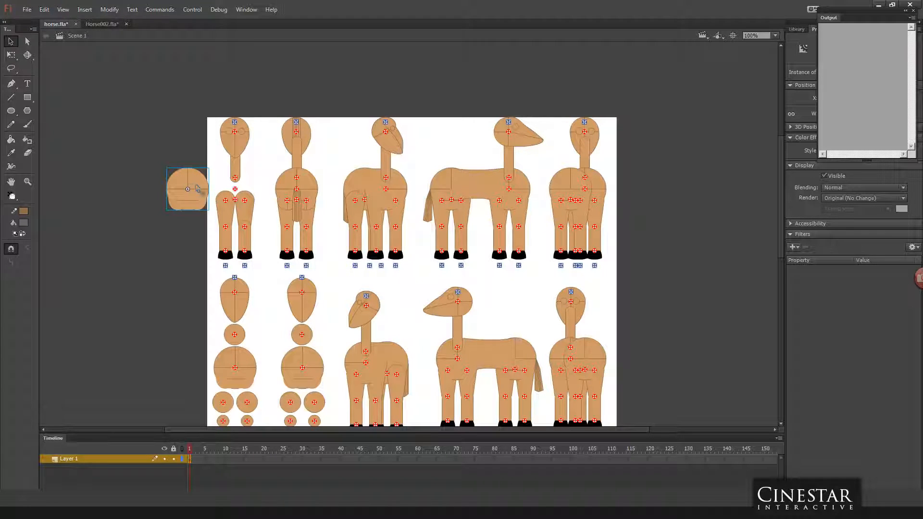
pyautogui.hotkey('ctrl', 'z')
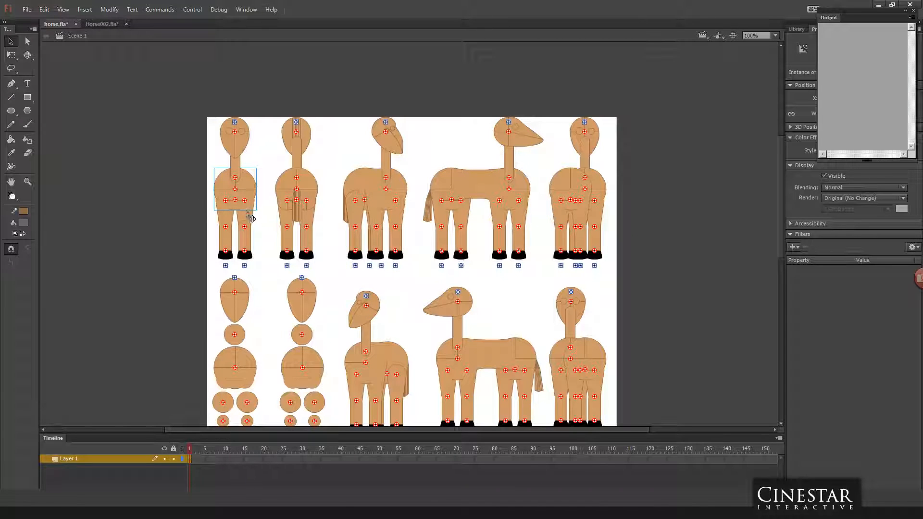
# Step: Move the torso of the second horse in the upper row aside and undo the move
pyautogui.click(199, 216)
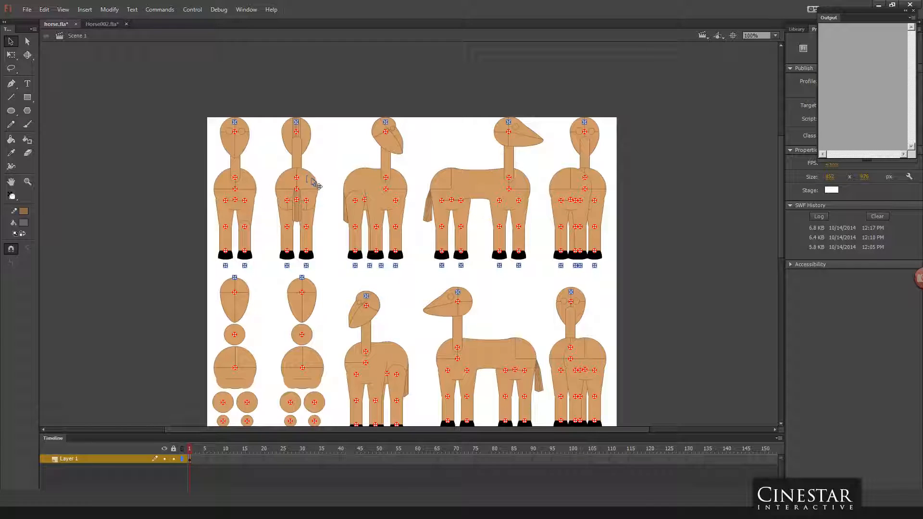
pyautogui.moveTo(312, 179); pyautogui.dragTo(336, 183)
pyautogui.hotkey('ctrl', 'z')
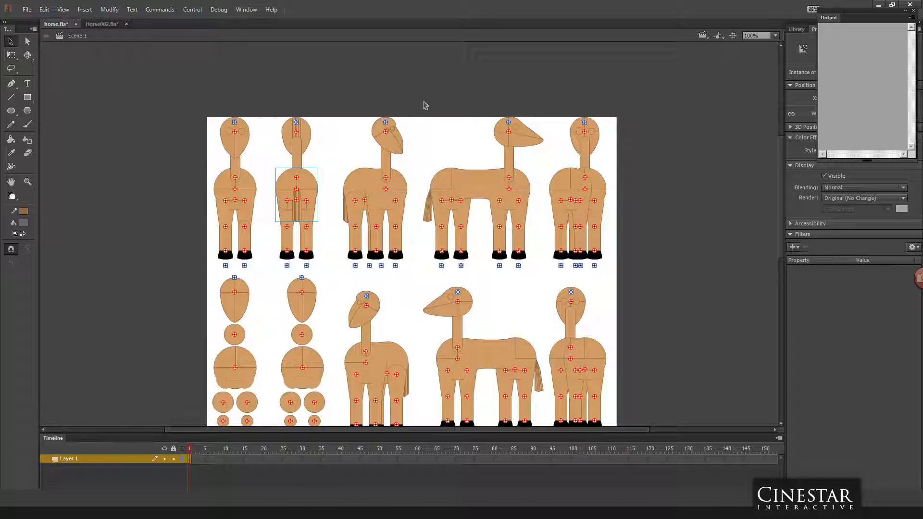
# Step: Select all parts of the third horse in the upper row to check them, and clear the selection
pyautogui.moveTo(412, 104); pyautogui.dragTo(334, 278)
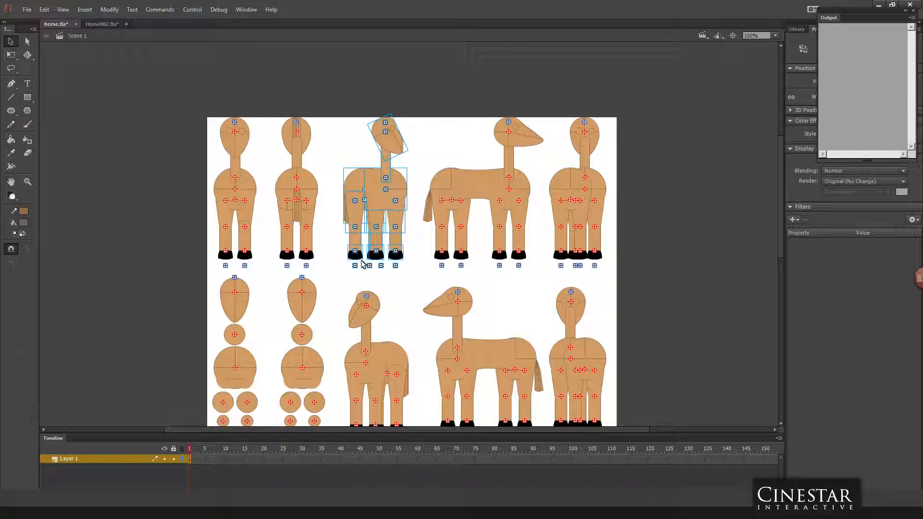
pyautogui.click(456, 158)
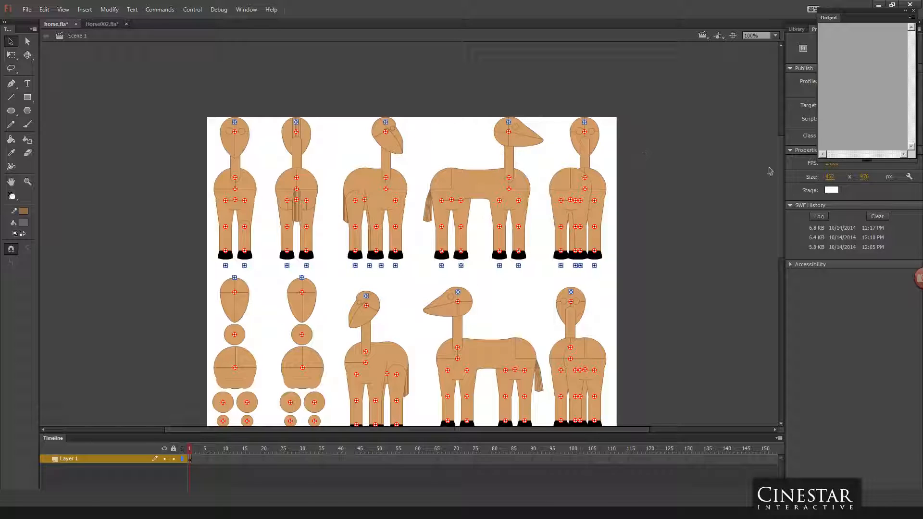
pyautogui.moveTo(779, 150)
pyautogui.mouseDown()
pyautogui.moveTo(778, 226)
pyautogui.moveTo(779, 165)
pyautogui.mouseUp()
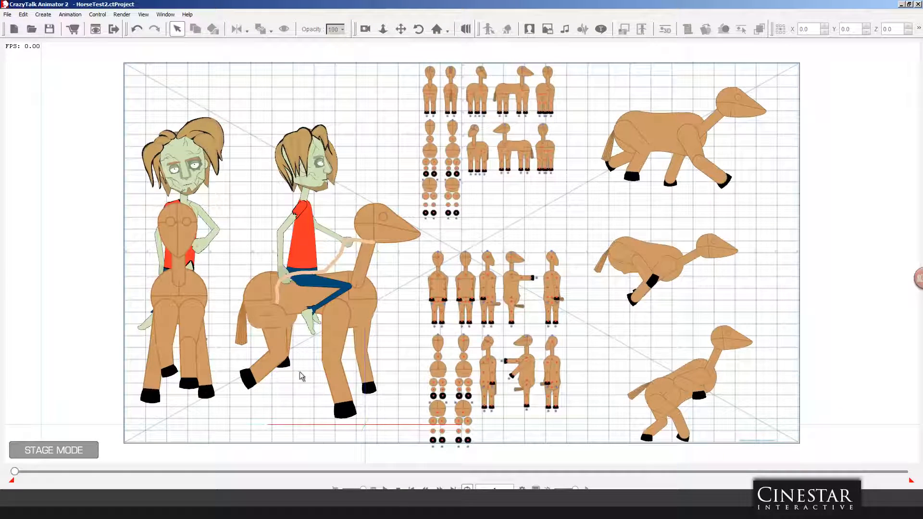
# Step: Switch back to CrazyTalk Animator and open the front-facing horse beneath the rider in Composer mode
pyautogui.click(194, 293)
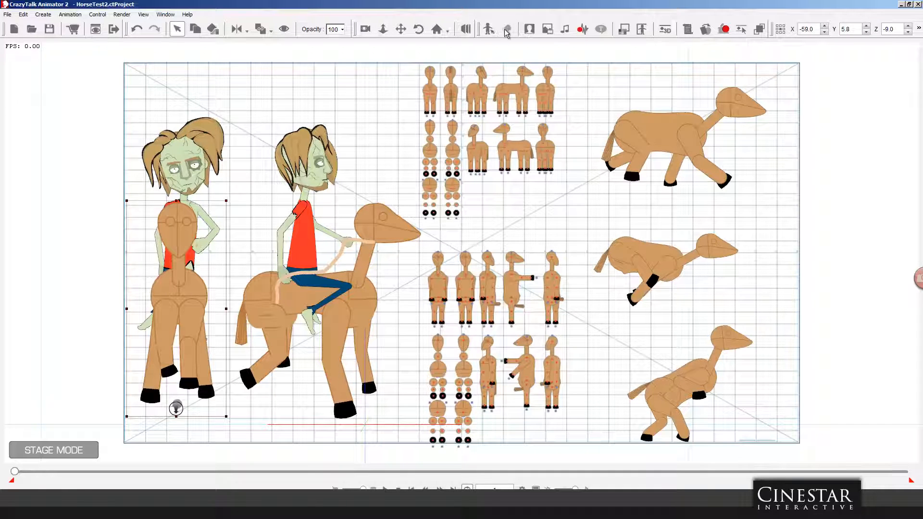
pyautogui.click(486, 29)
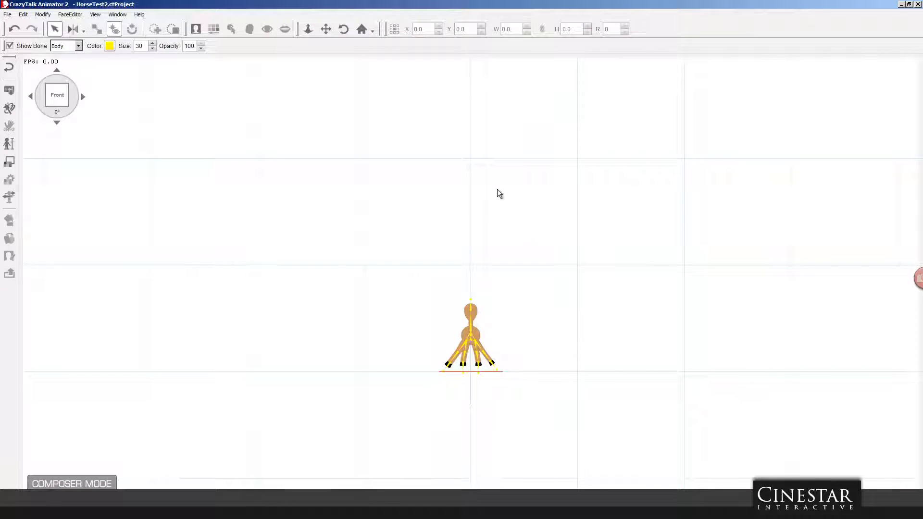
pyautogui.scroll(9, 534, 310)
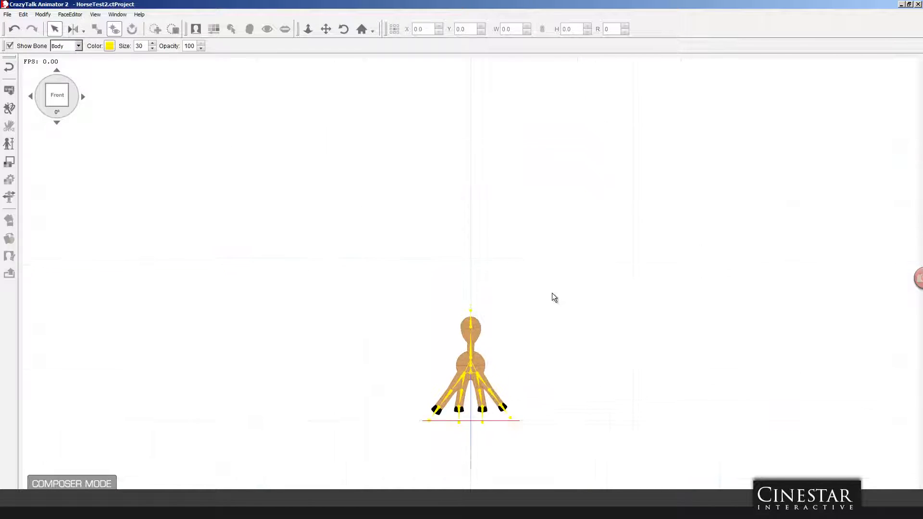
pyautogui.scroll(6, 552, 292)
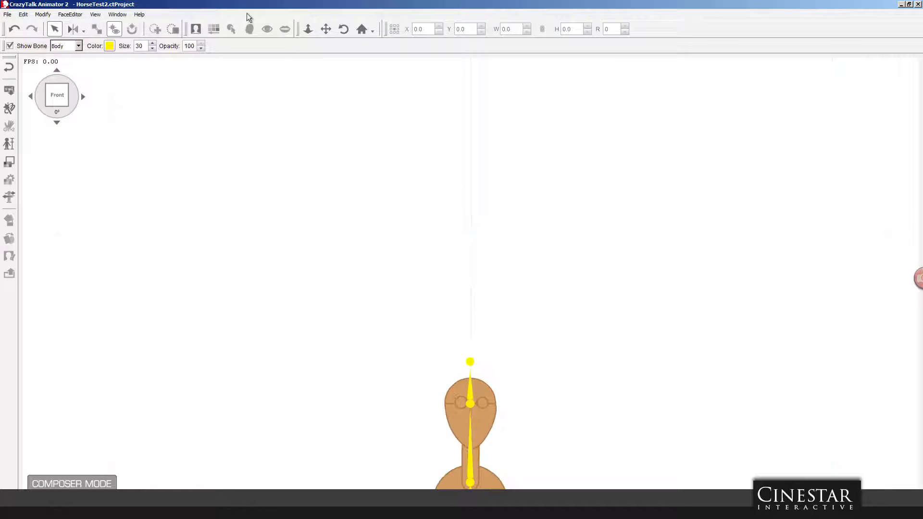
pyautogui.moveTo(463, 213); pyautogui.dragTo(370, 93)
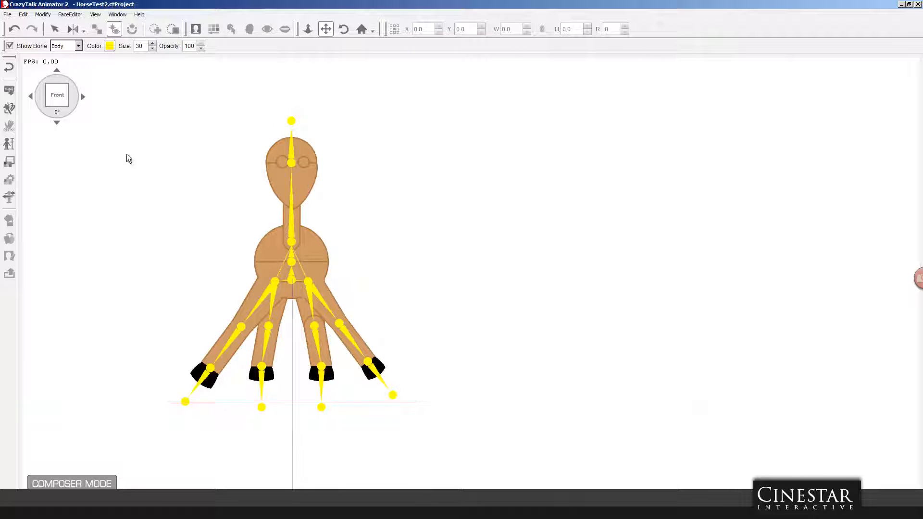
# Step: Rotate the horse character through all its view angles in 45° increments, back to the front view, to examine its bones
pyautogui.click(82, 97)
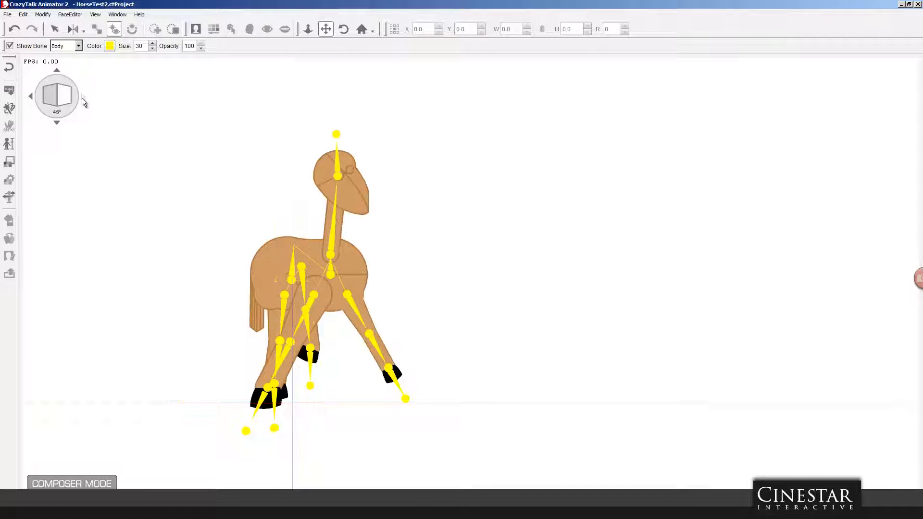
pyautogui.click(82, 97)
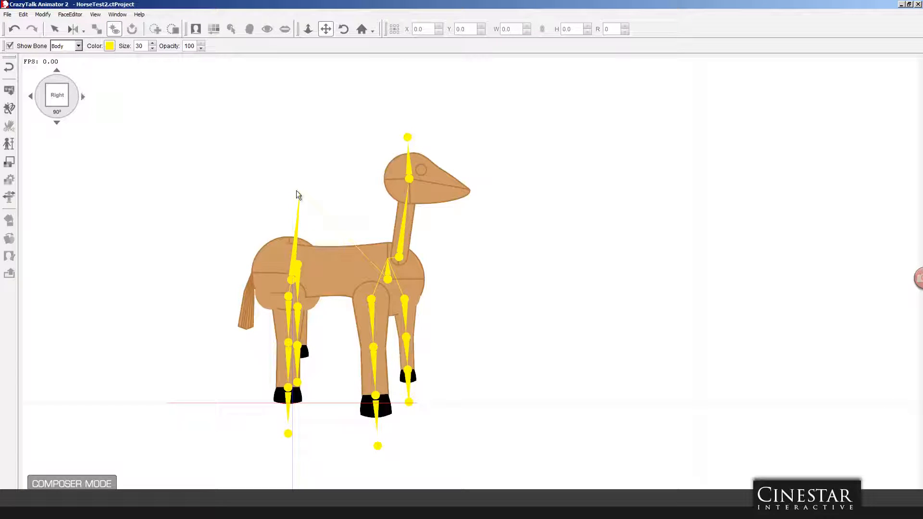
pyautogui.click(83, 96)
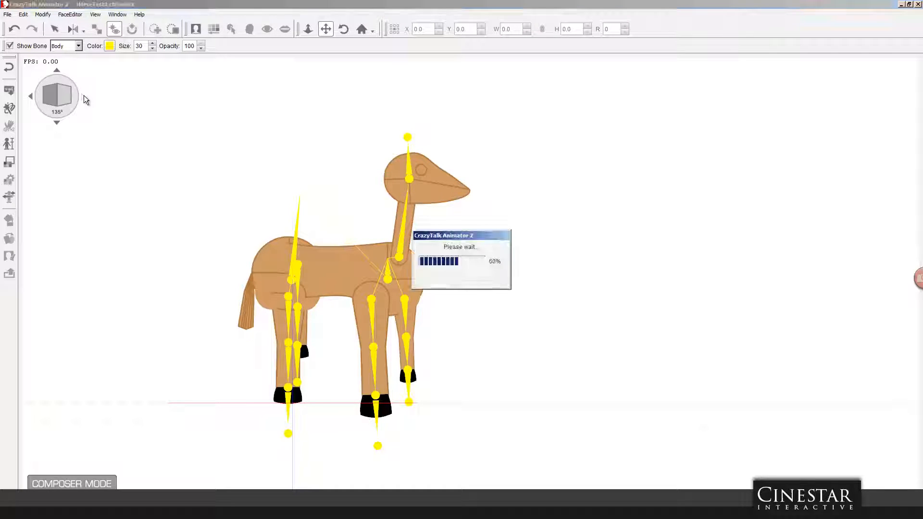
pyautogui.click(83, 97)
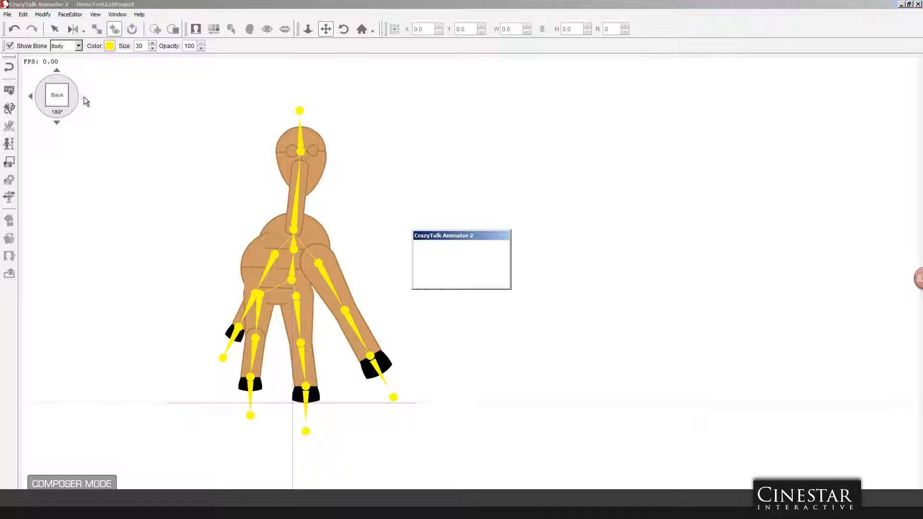
pyautogui.click(83, 96)
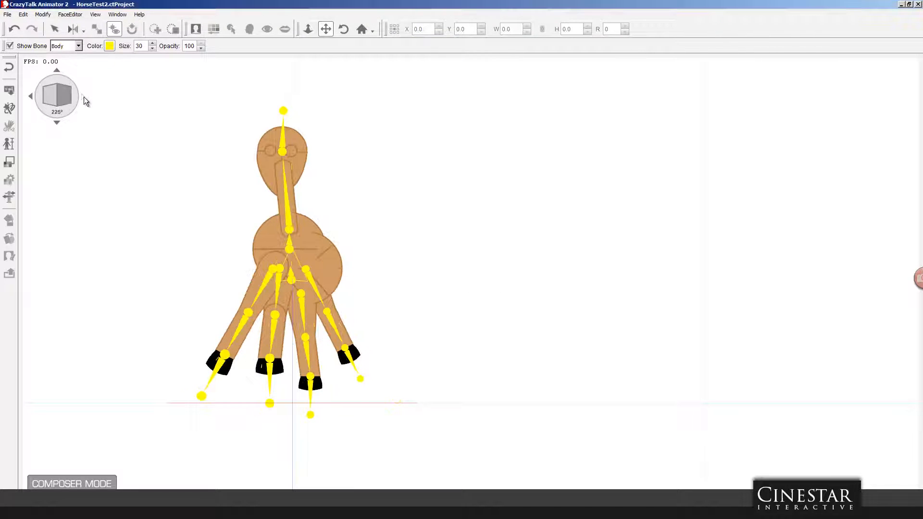
pyautogui.click(84, 96)
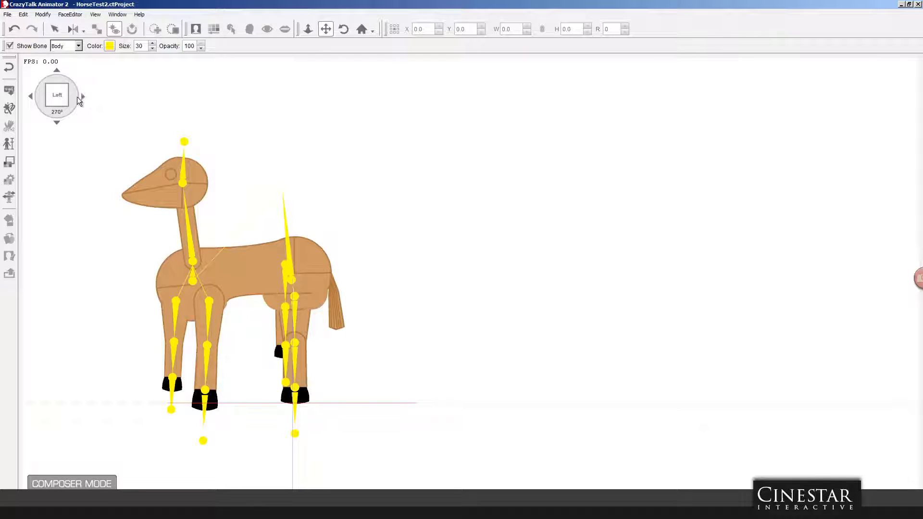
pyautogui.click(84, 96)
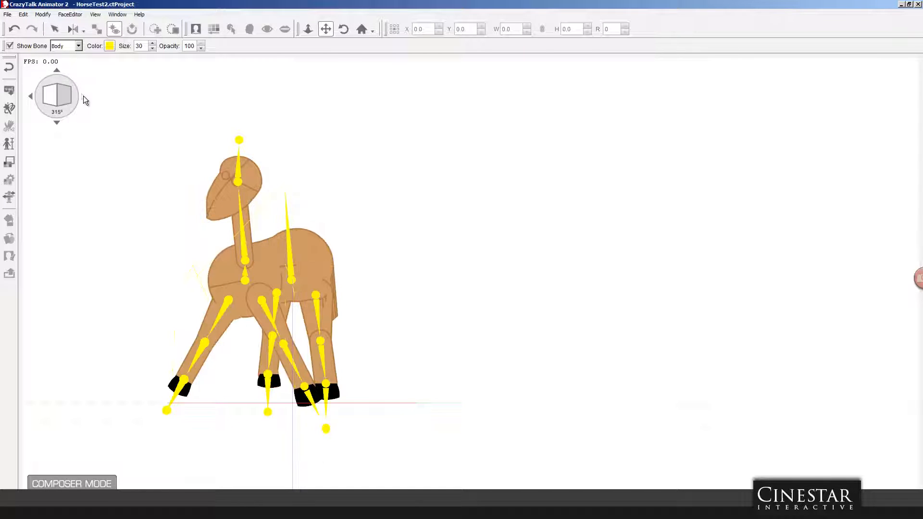
pyautogui.click(84, 96)
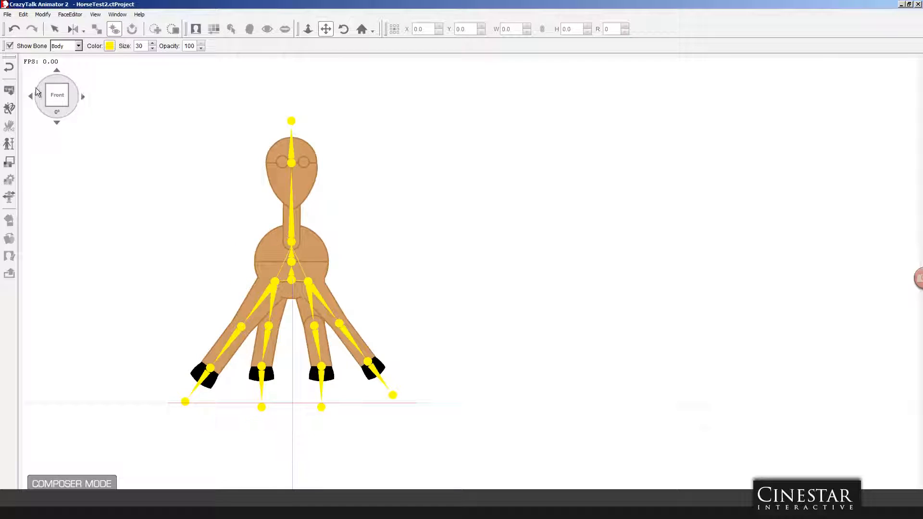
# Step: Open the Calibration window beside the horse, preview the Basic Walk body motion in the front view and stop it
pyautogui.click(9, 197)
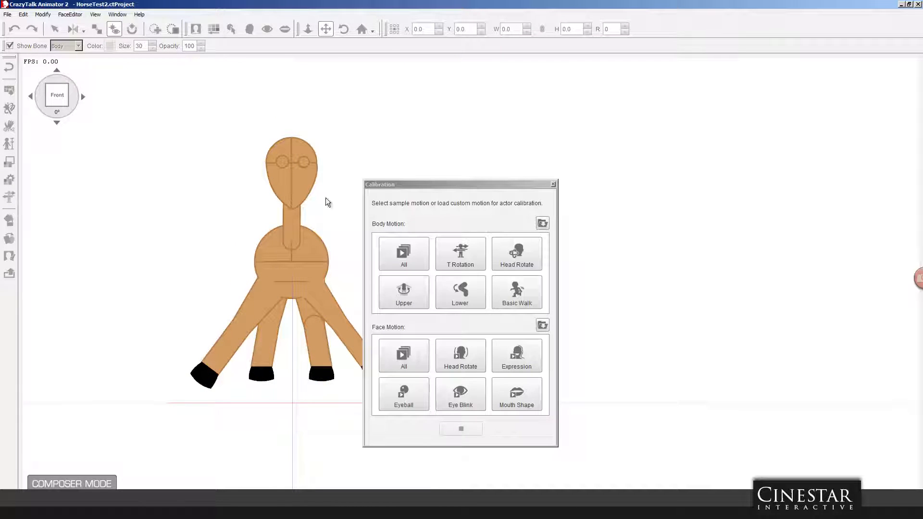
pyautogui.moveTo(442, 186); pyautogui.dragTo(596, 105)
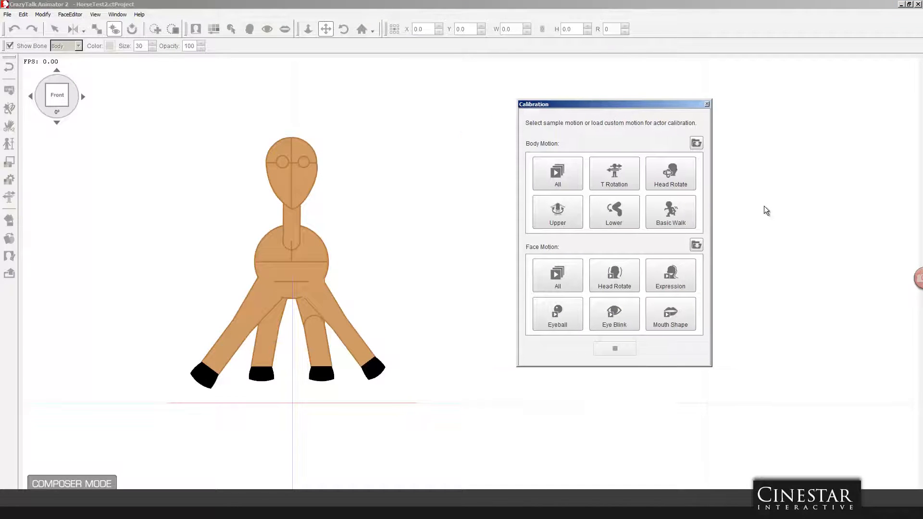
pyautogui.click(676, 210)
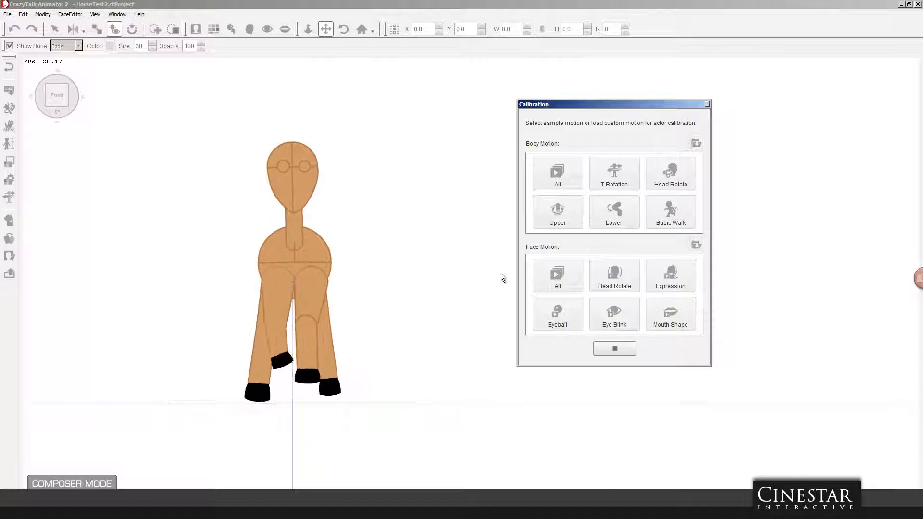
pyautogui.click(627, 347)
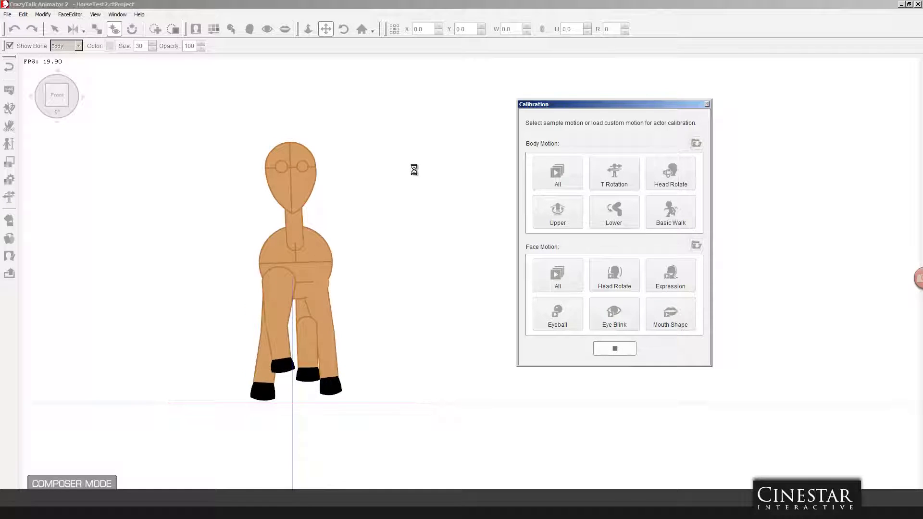
# Step: Preview the Basic Walk motion in the 90° right view, stop it and close the Calibration window
pyautogui.click(86, 97)
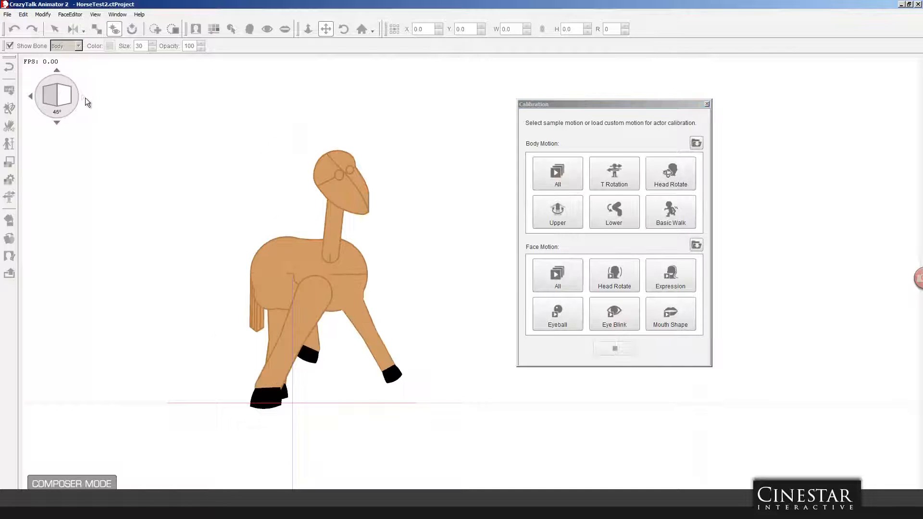
pyautogui.click(687, 215)
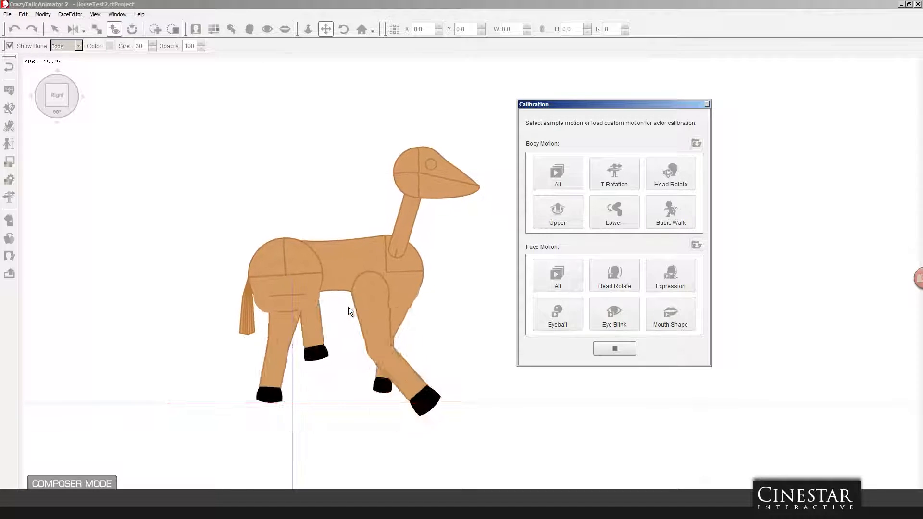
pyautogui.click(614, 349)
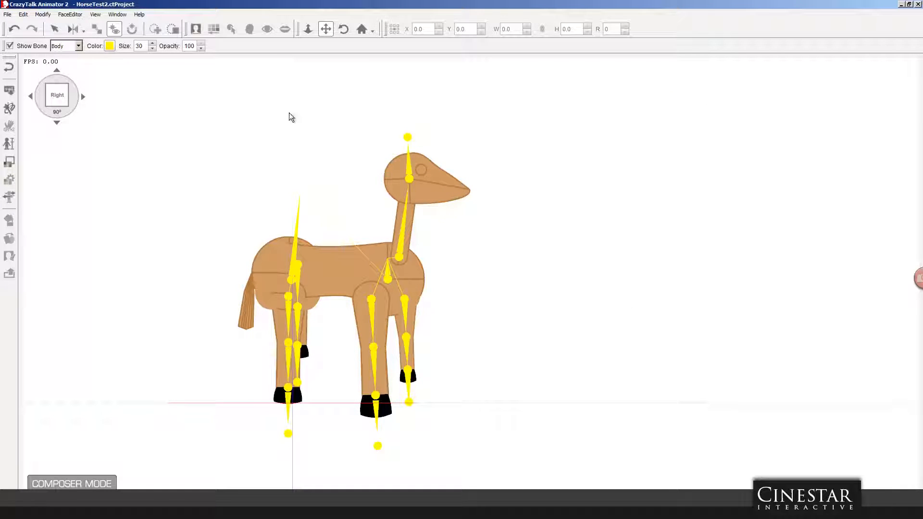
# Step: Leave the Composer for the stage and switch to the horse.fla template in Flash Professional
pyautogui.click(8, 66)
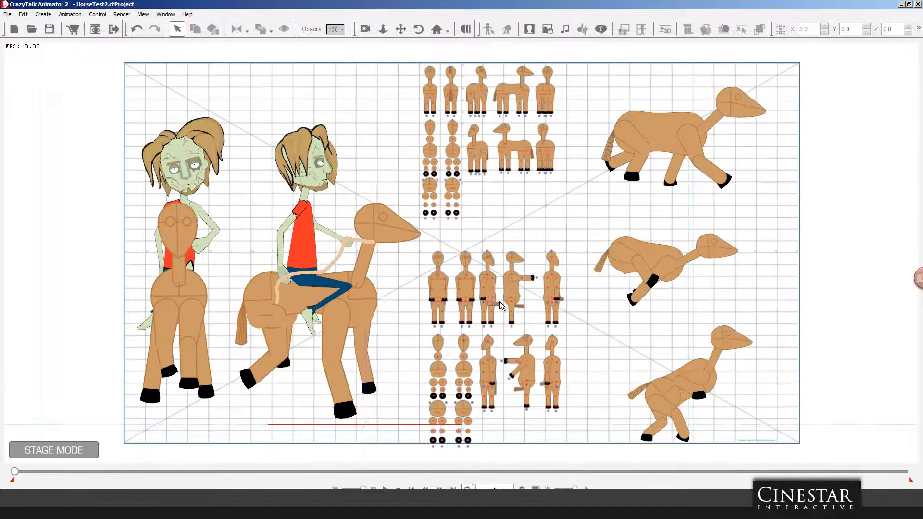
pyautogui.hotkey('alt', 'Tab')
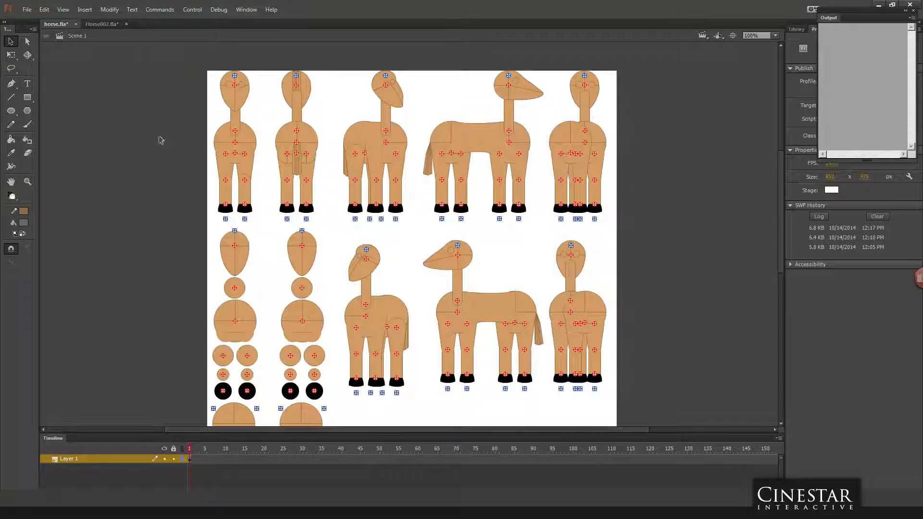
# Step: Switch to the Horse002.fla template and remove both horizontal guides from its stage
pyautogui.click(104, 22)
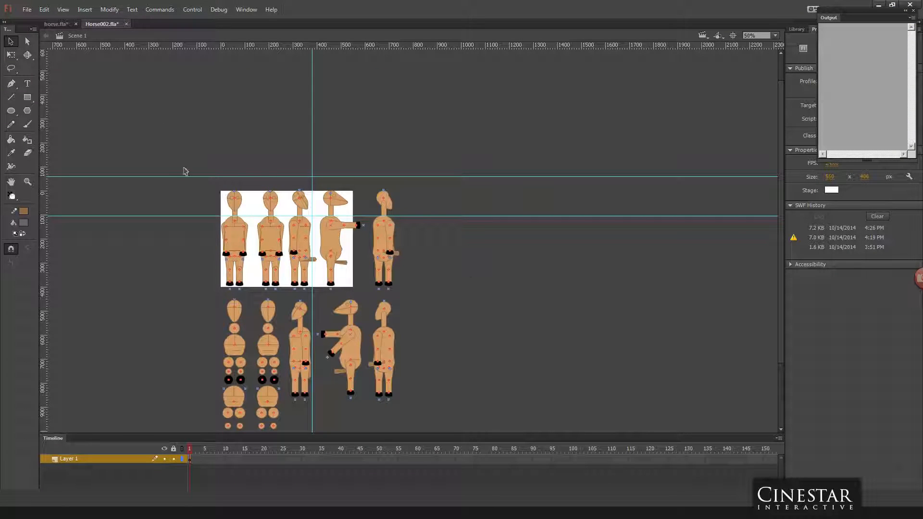
pyautogui.moveTo(175, 177); pyautogui.dragTo(283, 48)
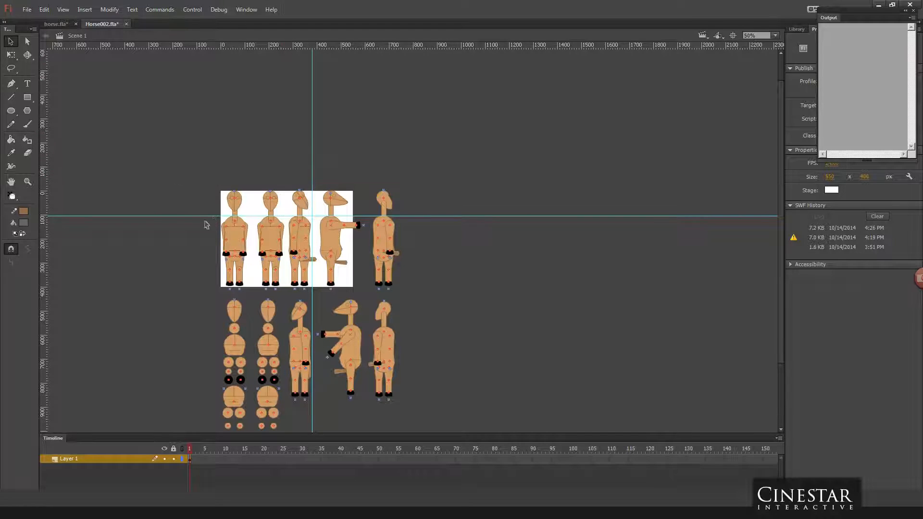
pyautogui.moveTo(202, 218); pyautogui.dragTo(264, 50)
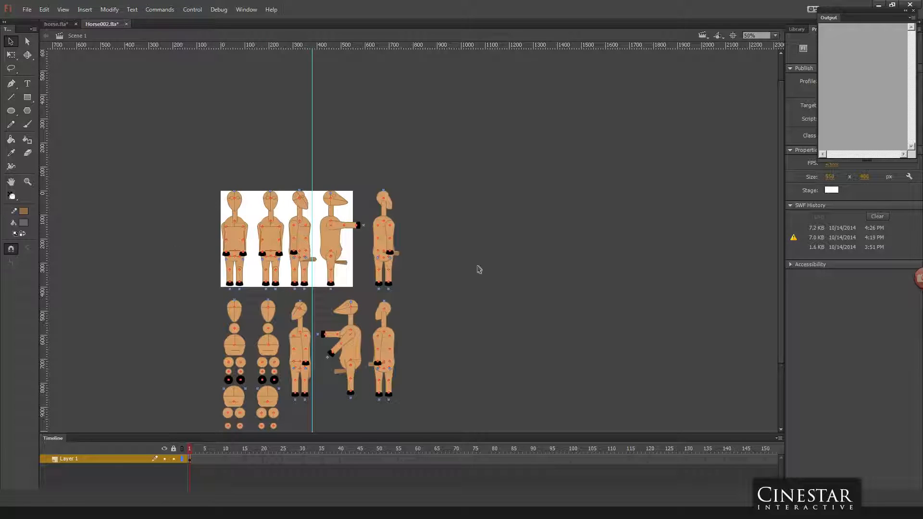
# Step: Examine the upright horse template at 100% zoom, checking the tail piece on the 45° figure with the Free Transform tool
pyautogui.scroll(-3, 439, 289)
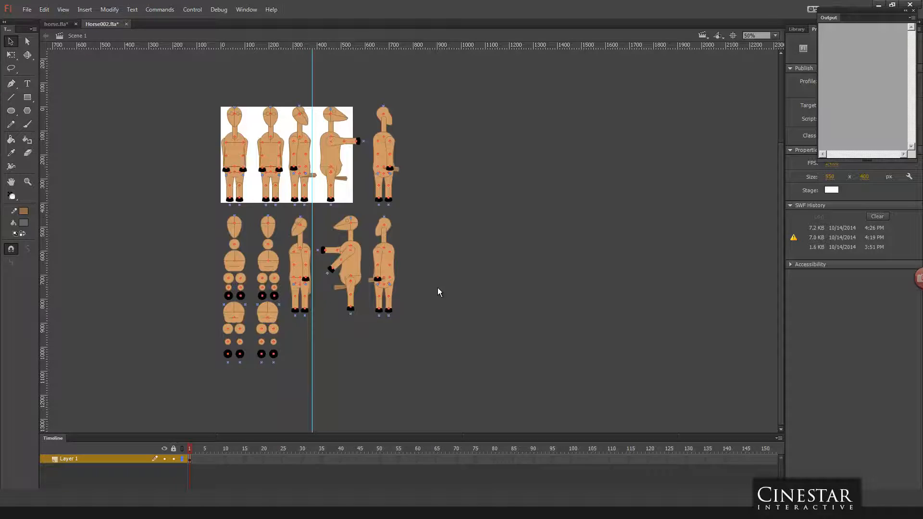
pyautogui.hotkey('ctrl', '1')
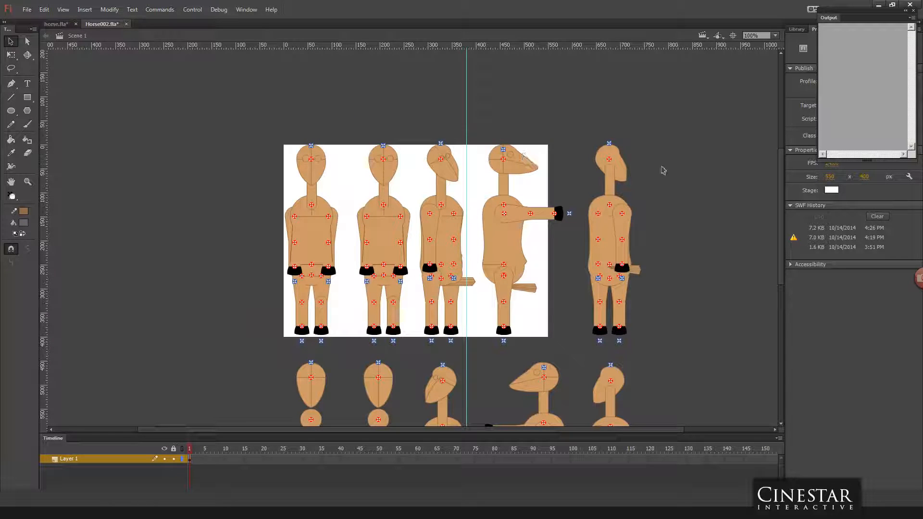
pyautogui.moveTo(782, 178); pyautogui.dragTo(775, 207)
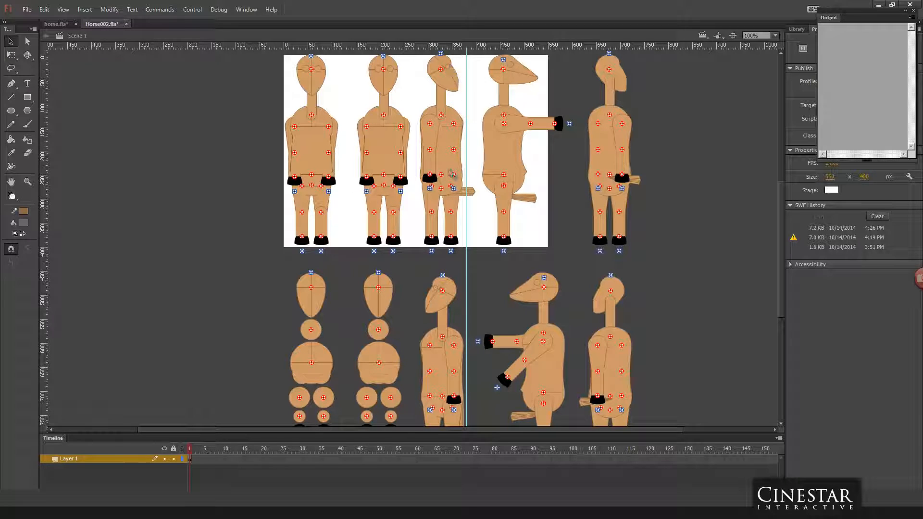
pyautogui.click(475, 198)
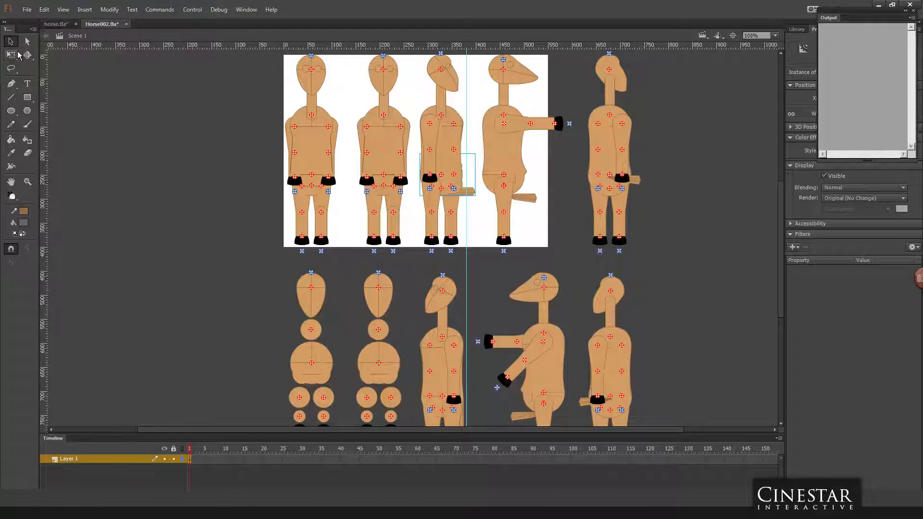
pyautogui.click(11, 54)
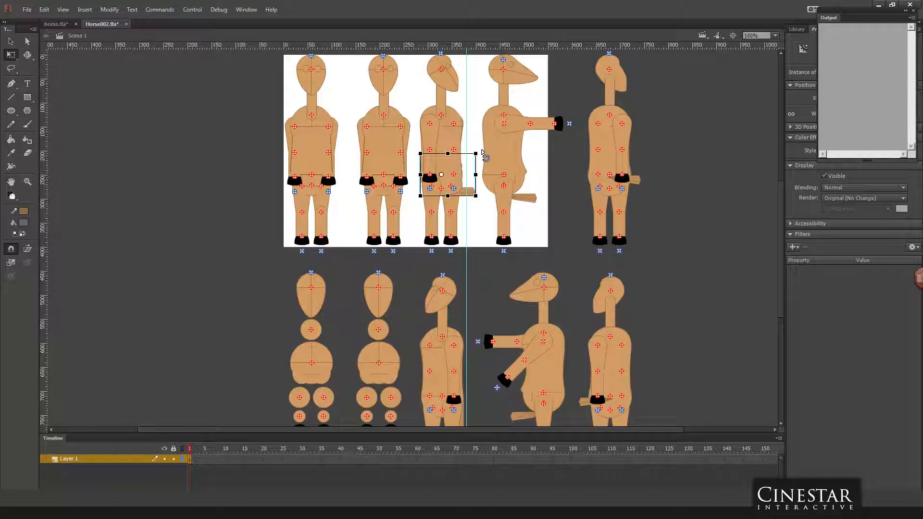
pyautogui.moveTo(483, 154)
pyautogui.mouseDown()
pyautogui.moveTo(475, 208)
pyautogui.moveTo(464, 214)
pyautogui.moveTo(474, 208)
pyautogui.moveTo(483, 154)
pyautogui.mouseUp()
pyautogui.click(237, 158)
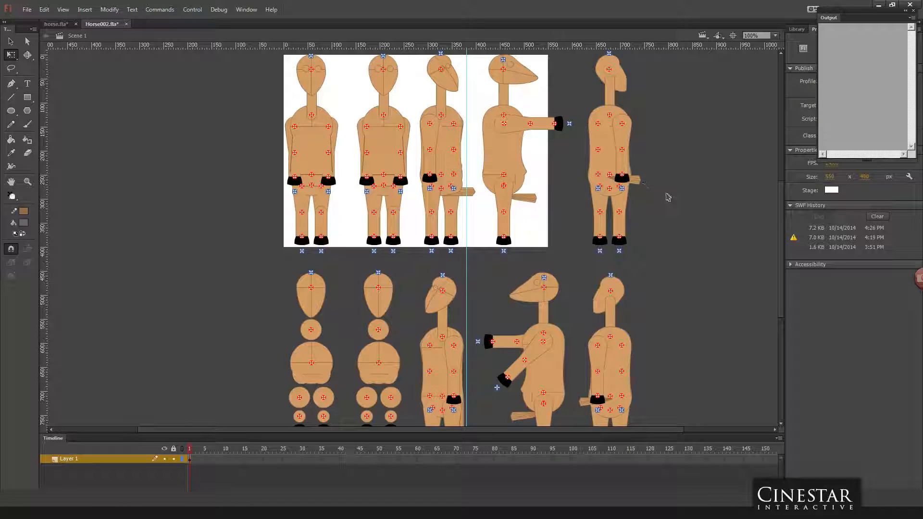
pyautogui.moveTo(781, 201)
pyautogui.mouseDown()
pyautogui.moveTo(781, 255)
pyautogui.moveTo(775, 188)
pyautogui.mouseUp()
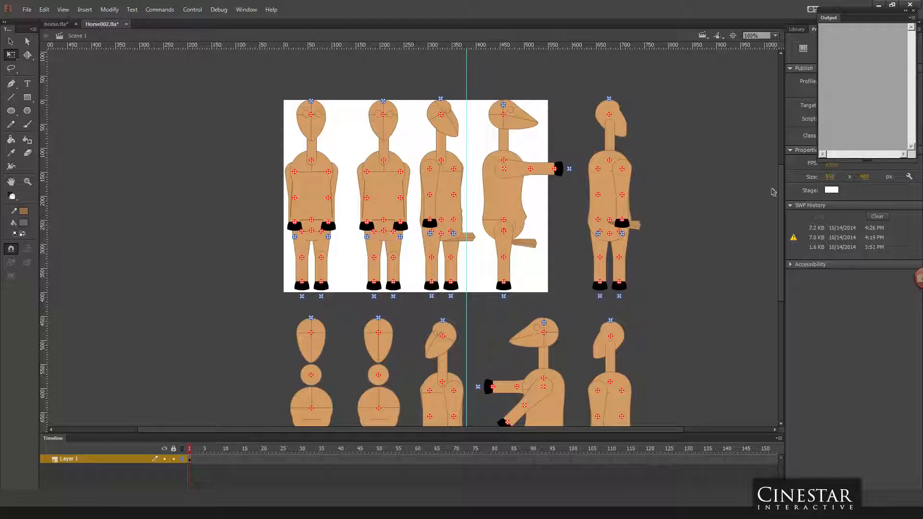
pyautogui.moveTo(783, 180)
pyautogui.mouseDown()
pyautogui.moveTo(779, 258)
pyautogui.moveTo(779, 180)
pyautogui.mouseUp()
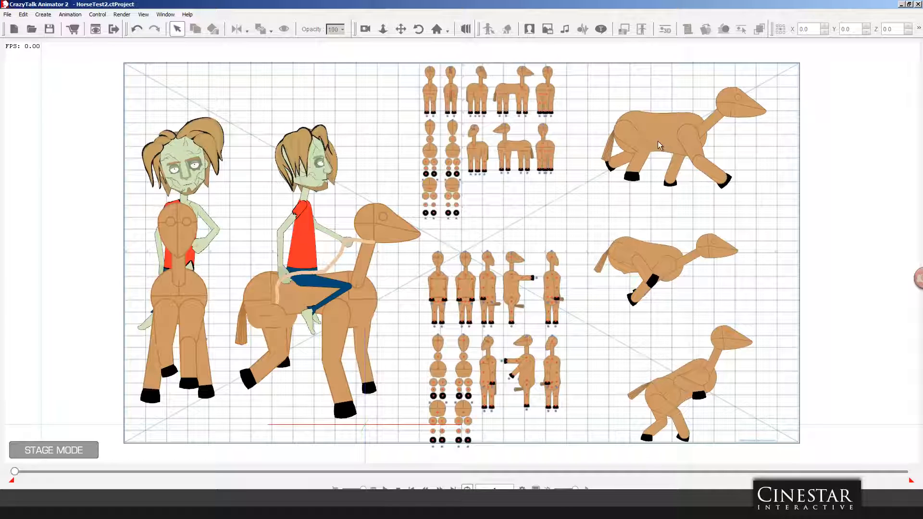
# Step: Switch to CrazyTalk Animator and open the uppermost of the three running horses in the Composer
pyautogui.click(659, 138)
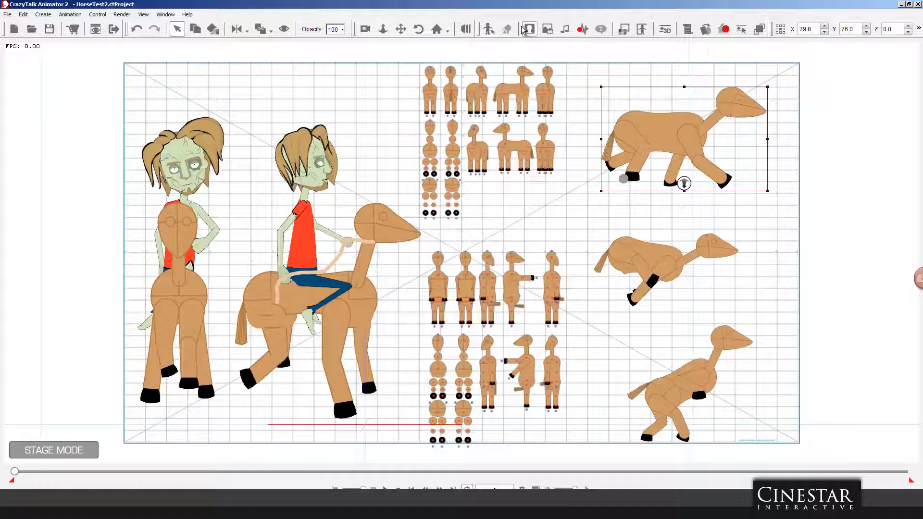
pyautogui.click(488, 29)
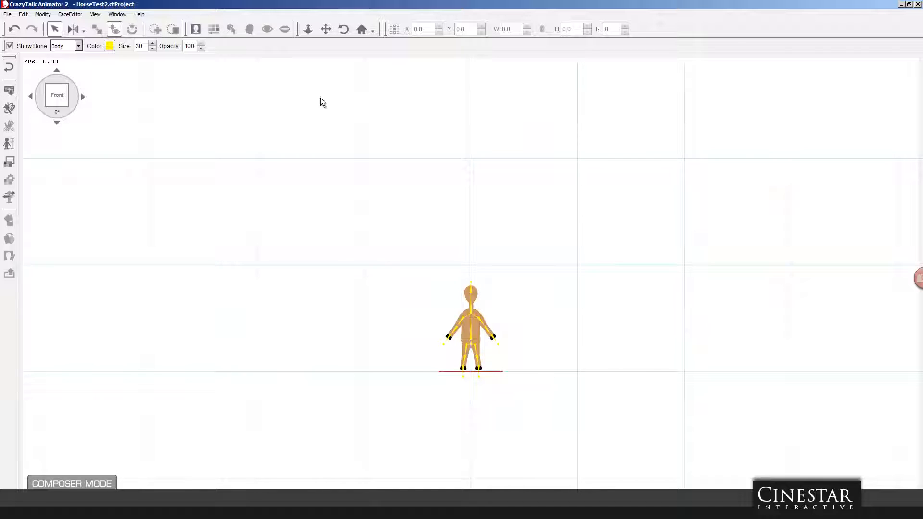
pyautogui.moveTo(550, 274); pyautogui.dragTo(558, 185)
pyautogui.moveTo(529, 245); pyautogui.dragTo(481, 83)
pyautogui.moveTo(556, 272); pyautogui.dragTo(516, 187)
pyautogui.click(326, 29)
pyautogui.moveTo(558, 235); pyautogui.dragTo(556, 195)
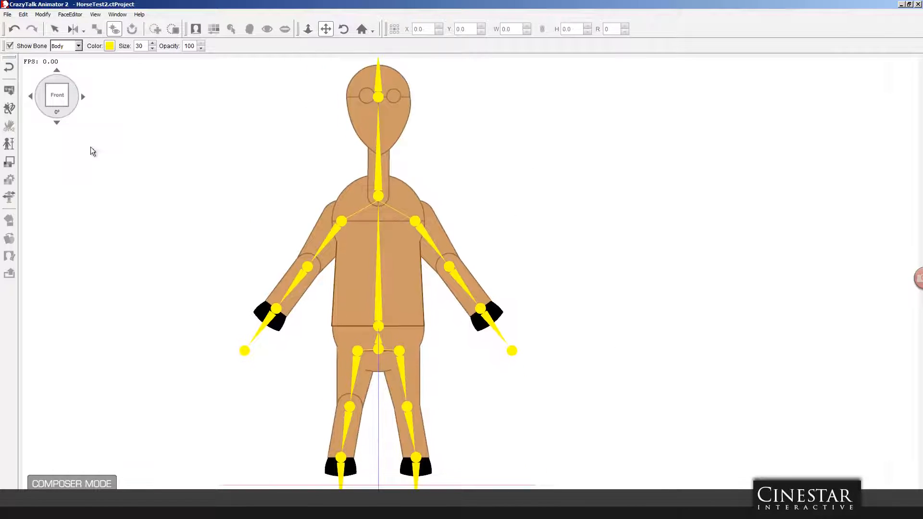
# Step: Rotate the upright horse through its view angles in 45° increments to examine its bones, and return to the stage
pyautogui.click(83, 96)
pyautogui.click(82, 96)
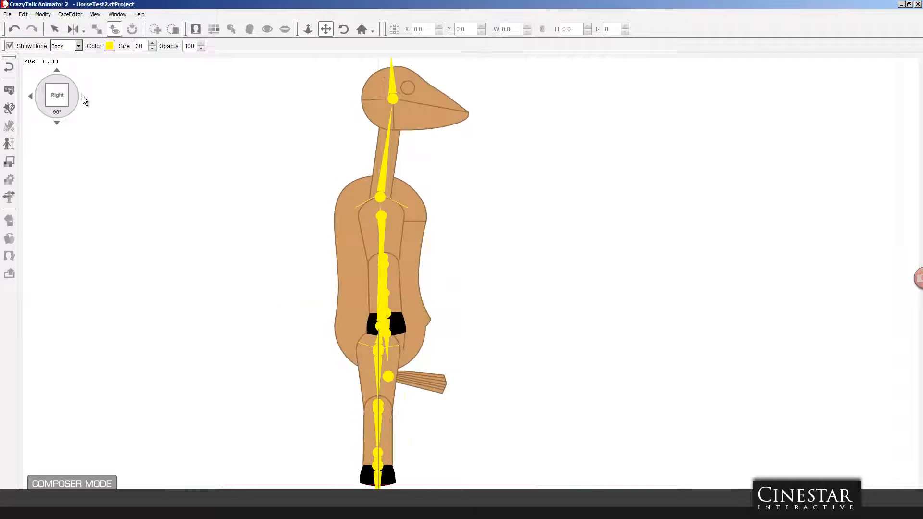
pyautogui.click(83, 96)
pyautogui.click(82, 96)
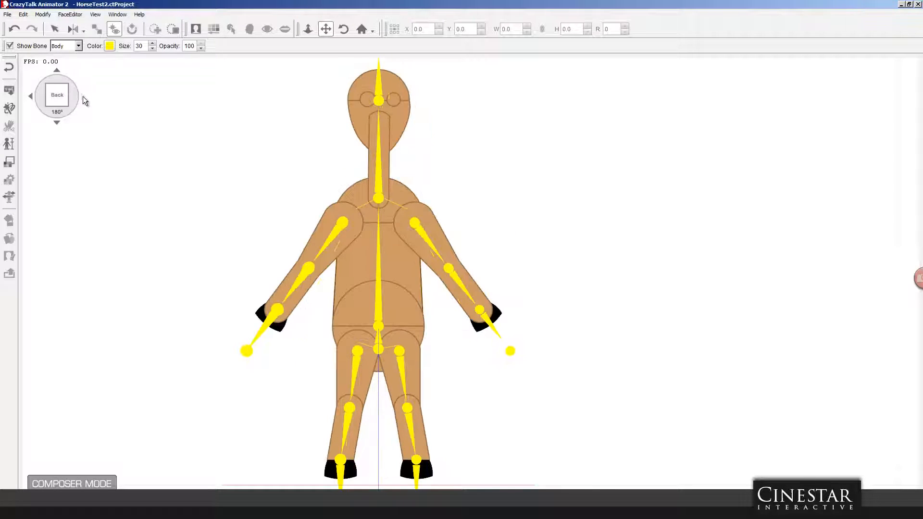
pyautogui.click(82, 96)
pyautogui.click(82, 97)
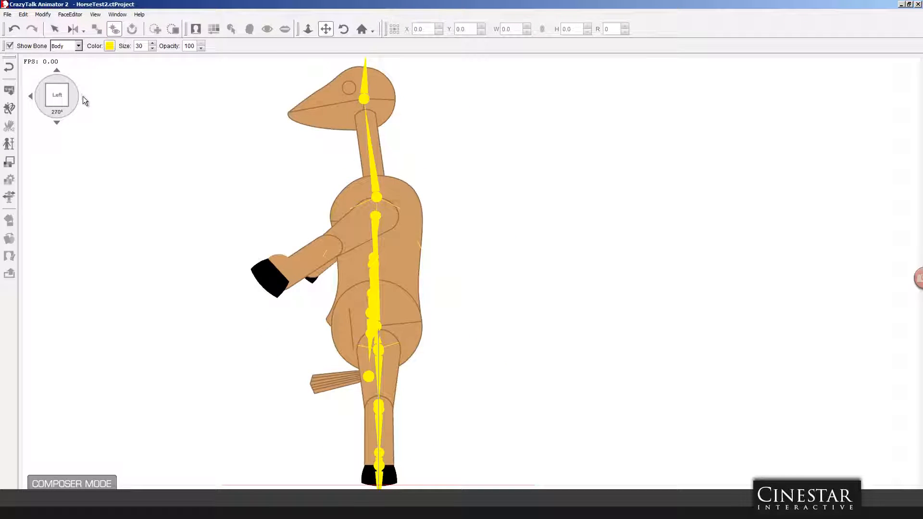
pyautogui.click(83, 96)
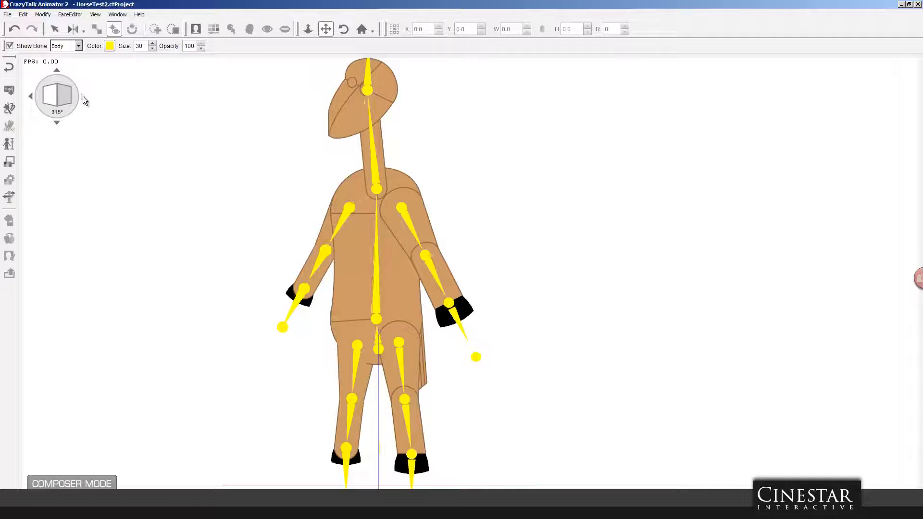
pyautogui.click(83, 96)
pyautogui.click(83, 96)
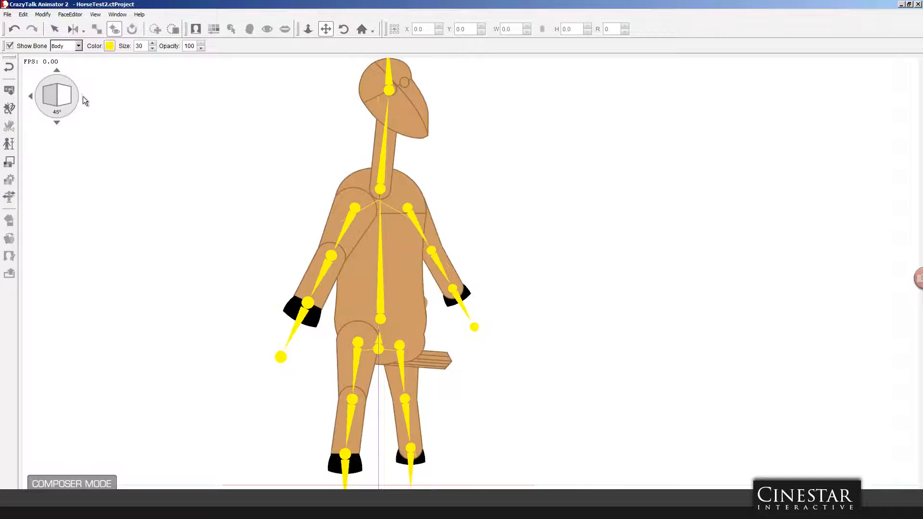
pyautogui.click(82, 96)
pyautogui.click(83, 96)
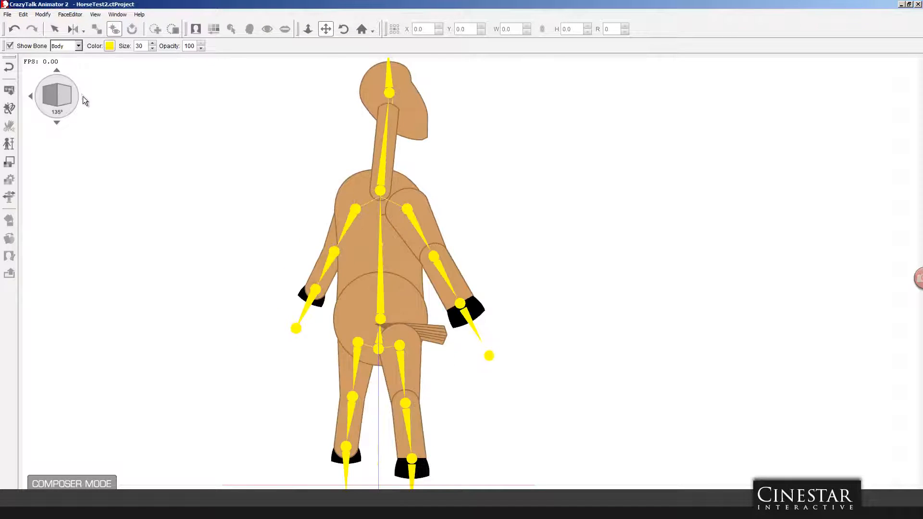
pyautogui.click(13, 71)
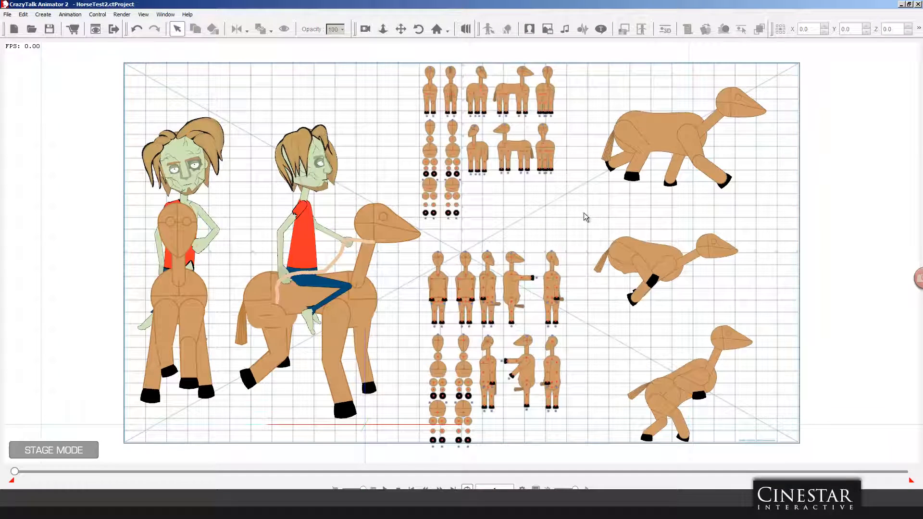
# Step: Open the 3D Motion Key Editor for the uppermost running horse and examine its skeleton from a level side view
pyautogui.click(638, 133)
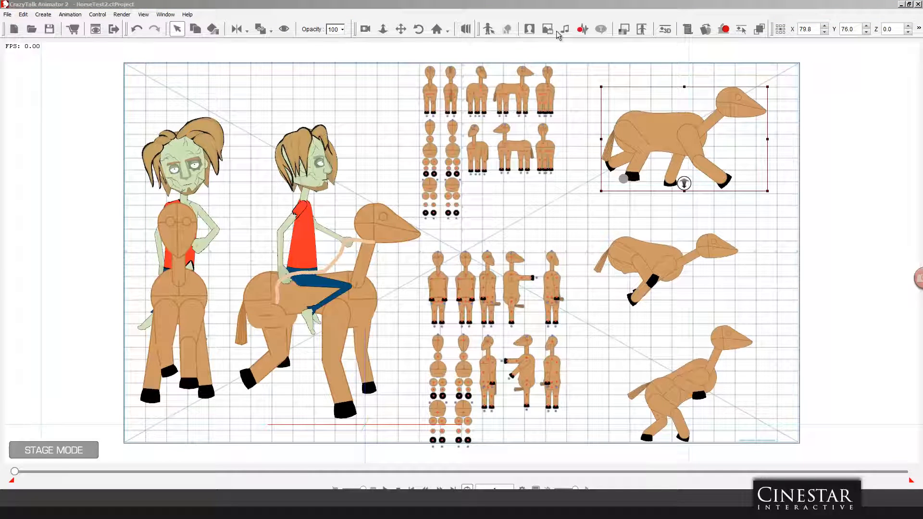
pyautogui.click(665, 31)
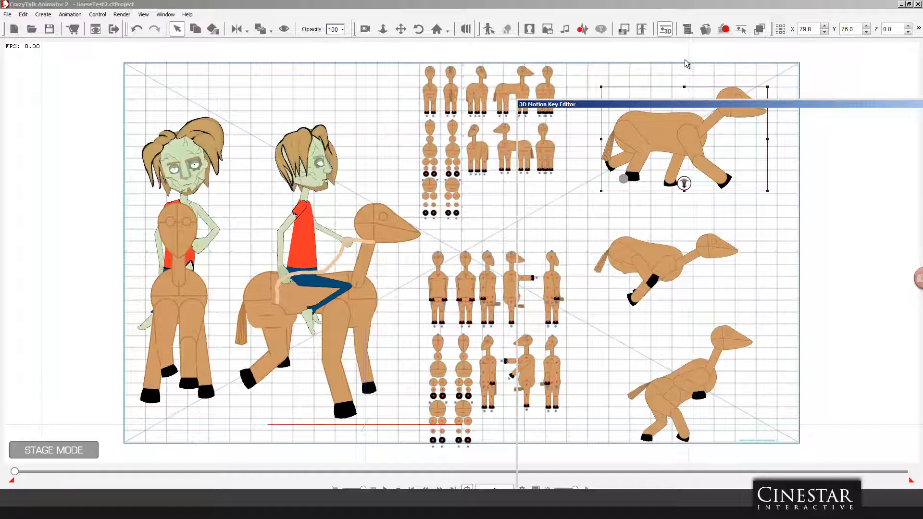
pyautogui.moveTo(765, 105); pyautogui.dragTo(281, 2)
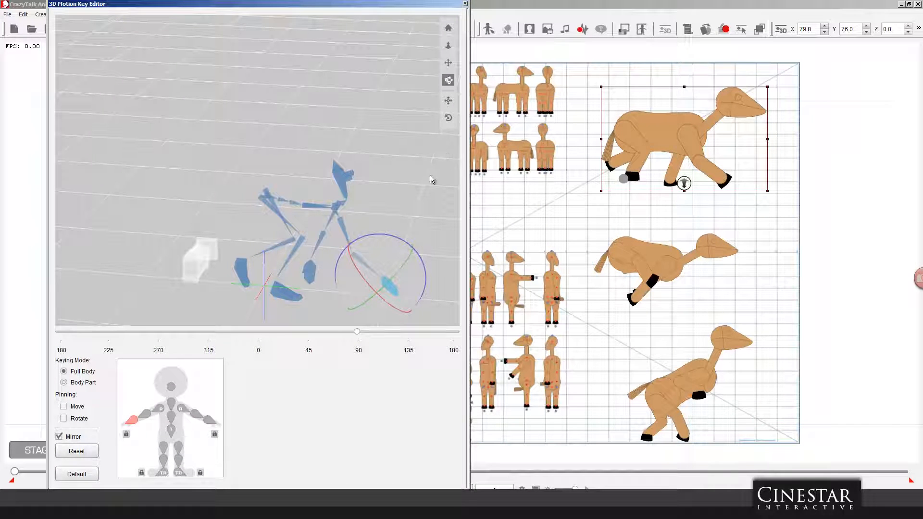
pyautogui.click(448, 63)
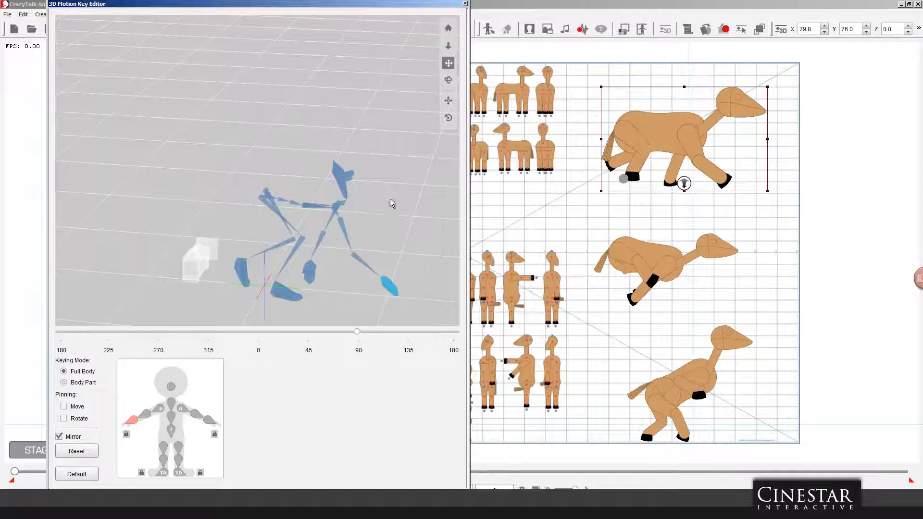
pyautogui.moveTo(392, 202); pyautogui.dragTo(362, 144)
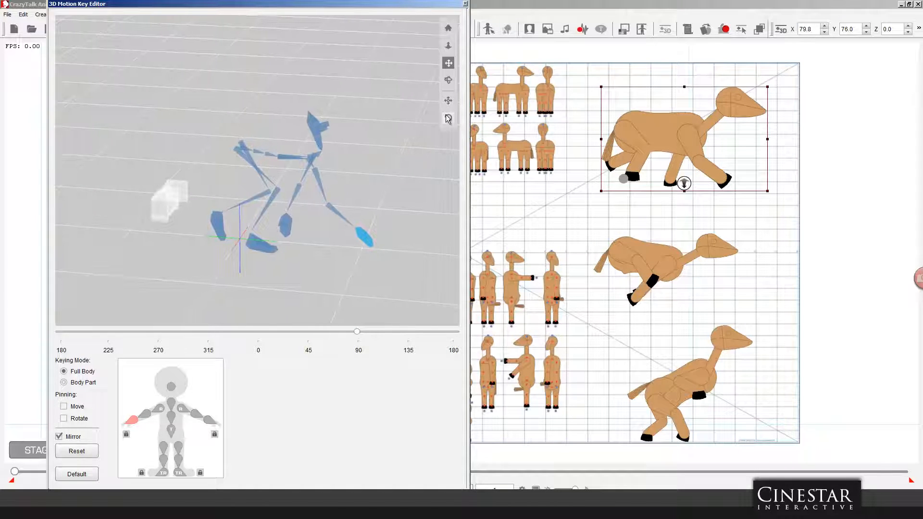
pyautogui.click(448, 79)
pyautogui.moveTo(391, 160)
pyautogui.mouseDown()
pyautogui.moveTo(390, 146)
pyautogui.moveTo(385, 151)
pyautogui.mouseUp()
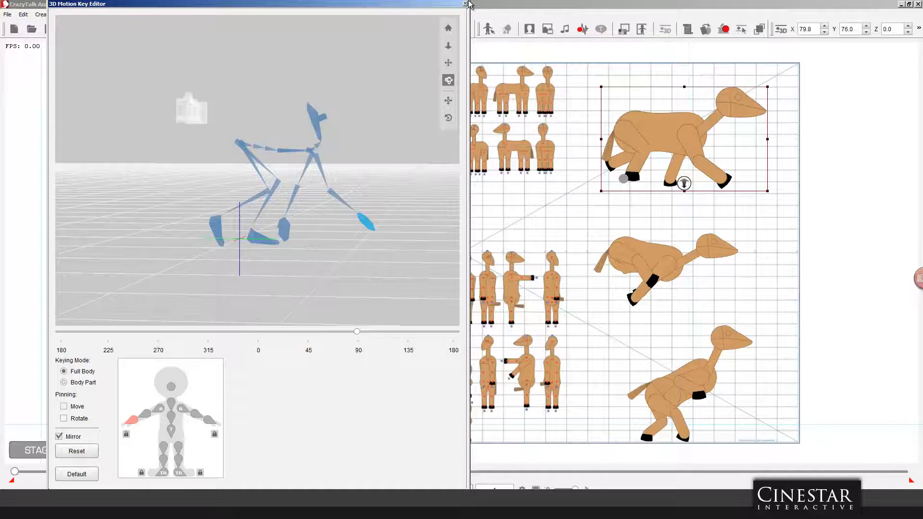
# Step: Place the 3D Motion Key Editor beside the three running horses, play the stage animation and stop it
pyautogui.moveTo(464, 3); pyautogui.dragTo(555, 51)
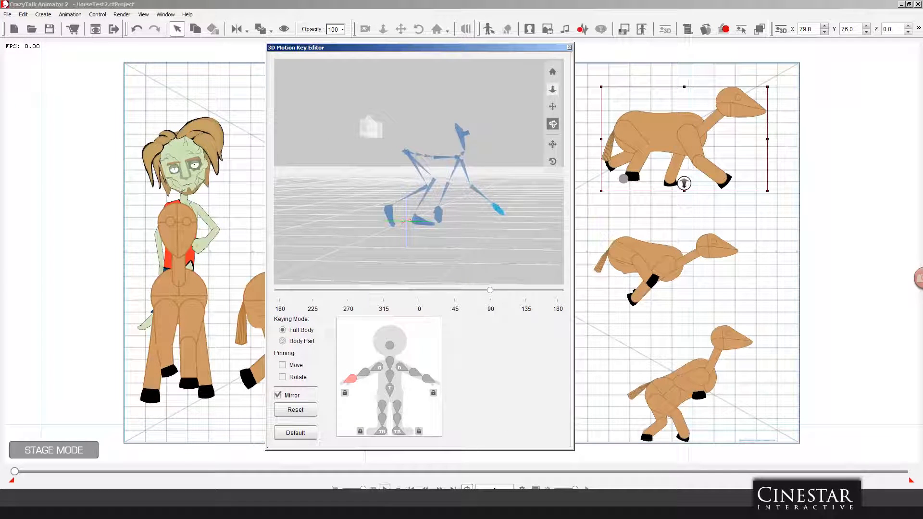
pyautogui.click(385, 489)
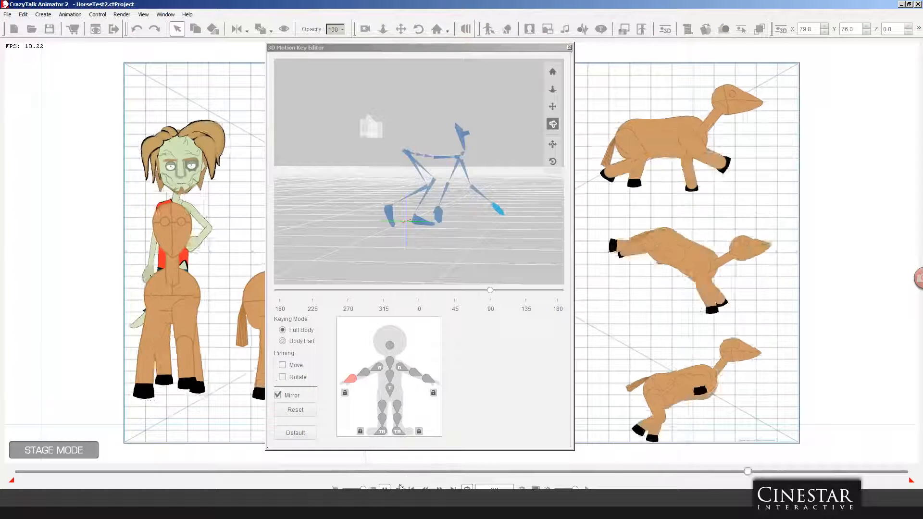
pyautogui.click(397, 489)
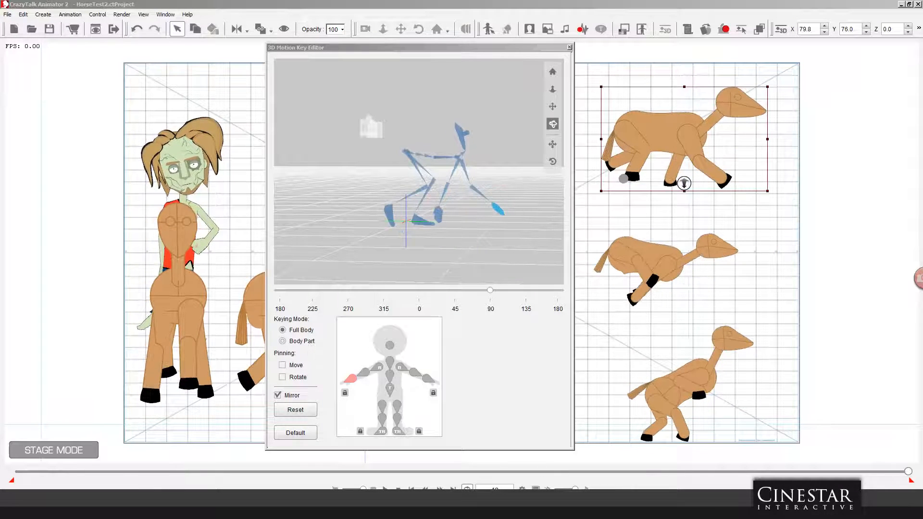
# Step: Select the middle and the lowest running horse in turn to compare their skeletons in the editor, playing the animation for each
pyautogui.click(669, 271)
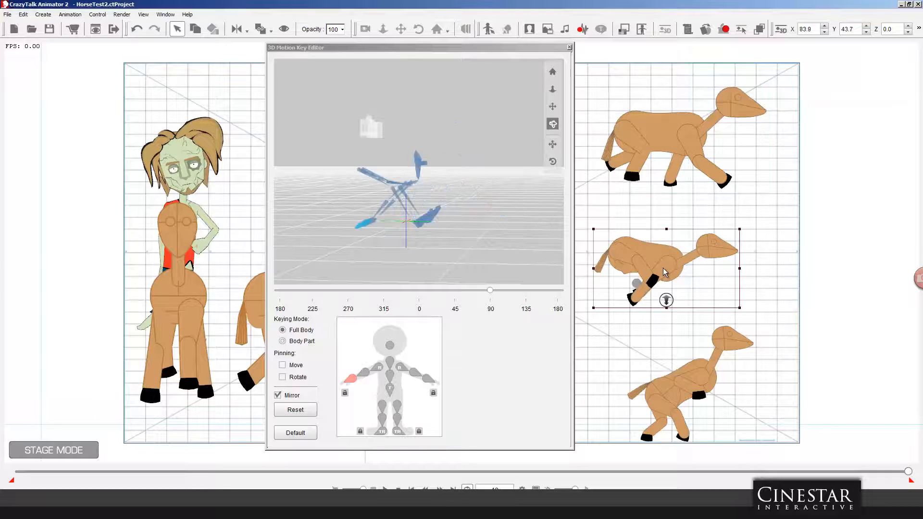
pyautogui.click(385, 490)
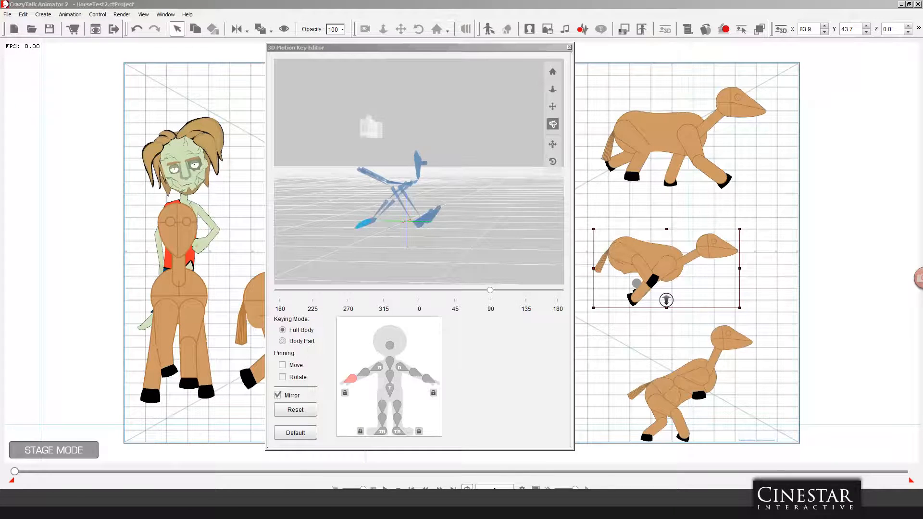
pyautogui.press('space')
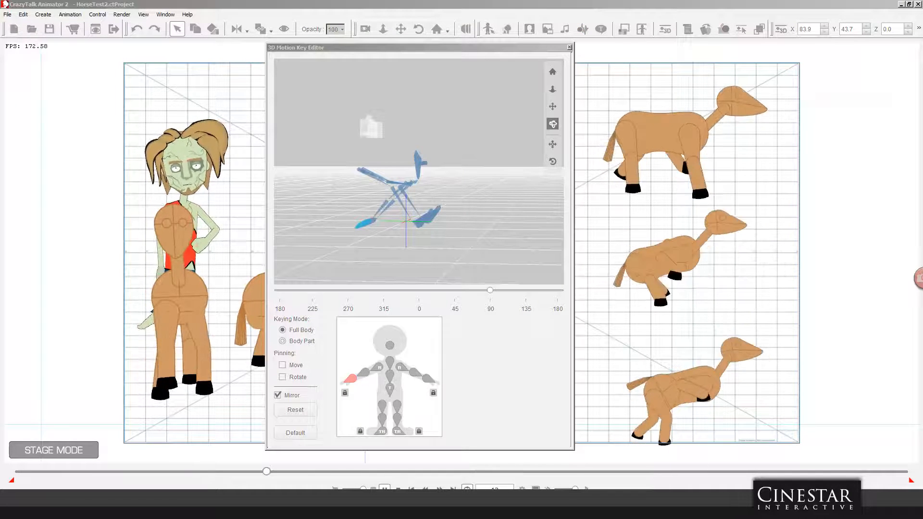
pyautogui.press('space')
pyautogui.click(693, 391)
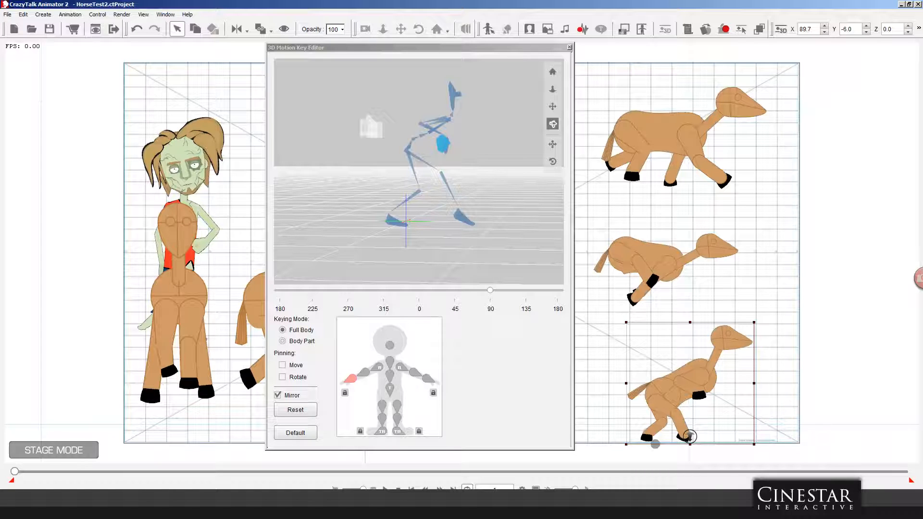
pyautogui.press('space')
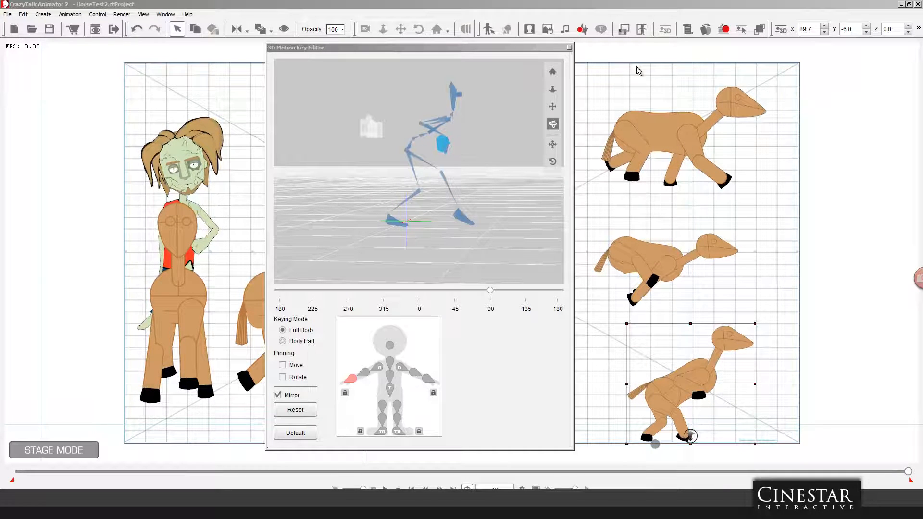
# Step: Close the 3D Motion Key Editor and play the animation of all characters on the stage
pyautogui.click(569, 47)
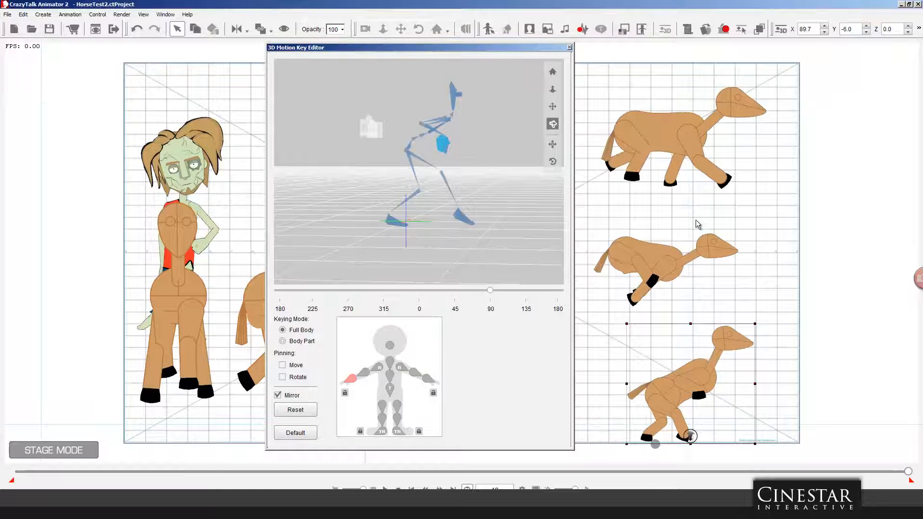
pyautogui.click(568, 47)
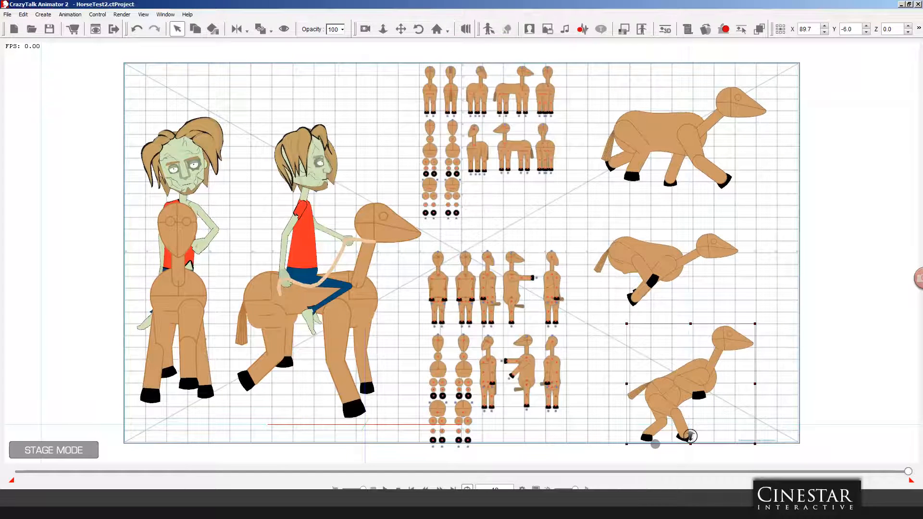
pyautogui.press('space')
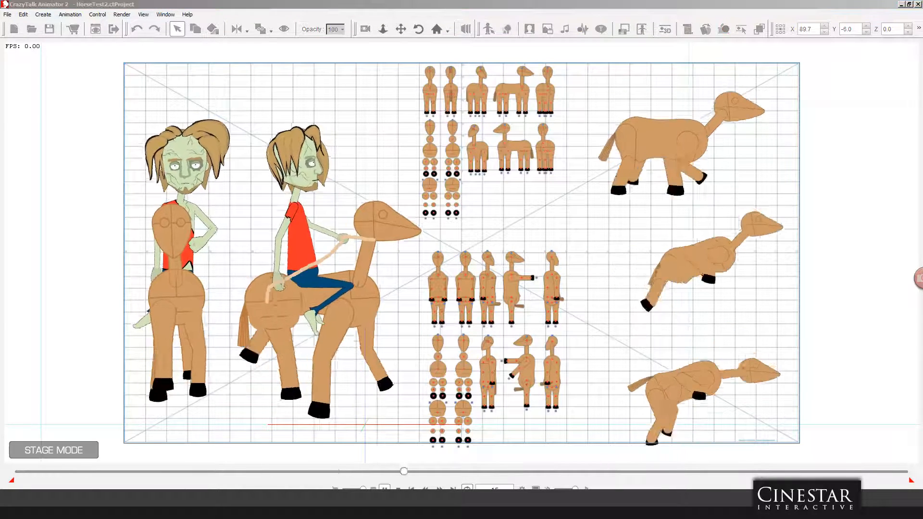